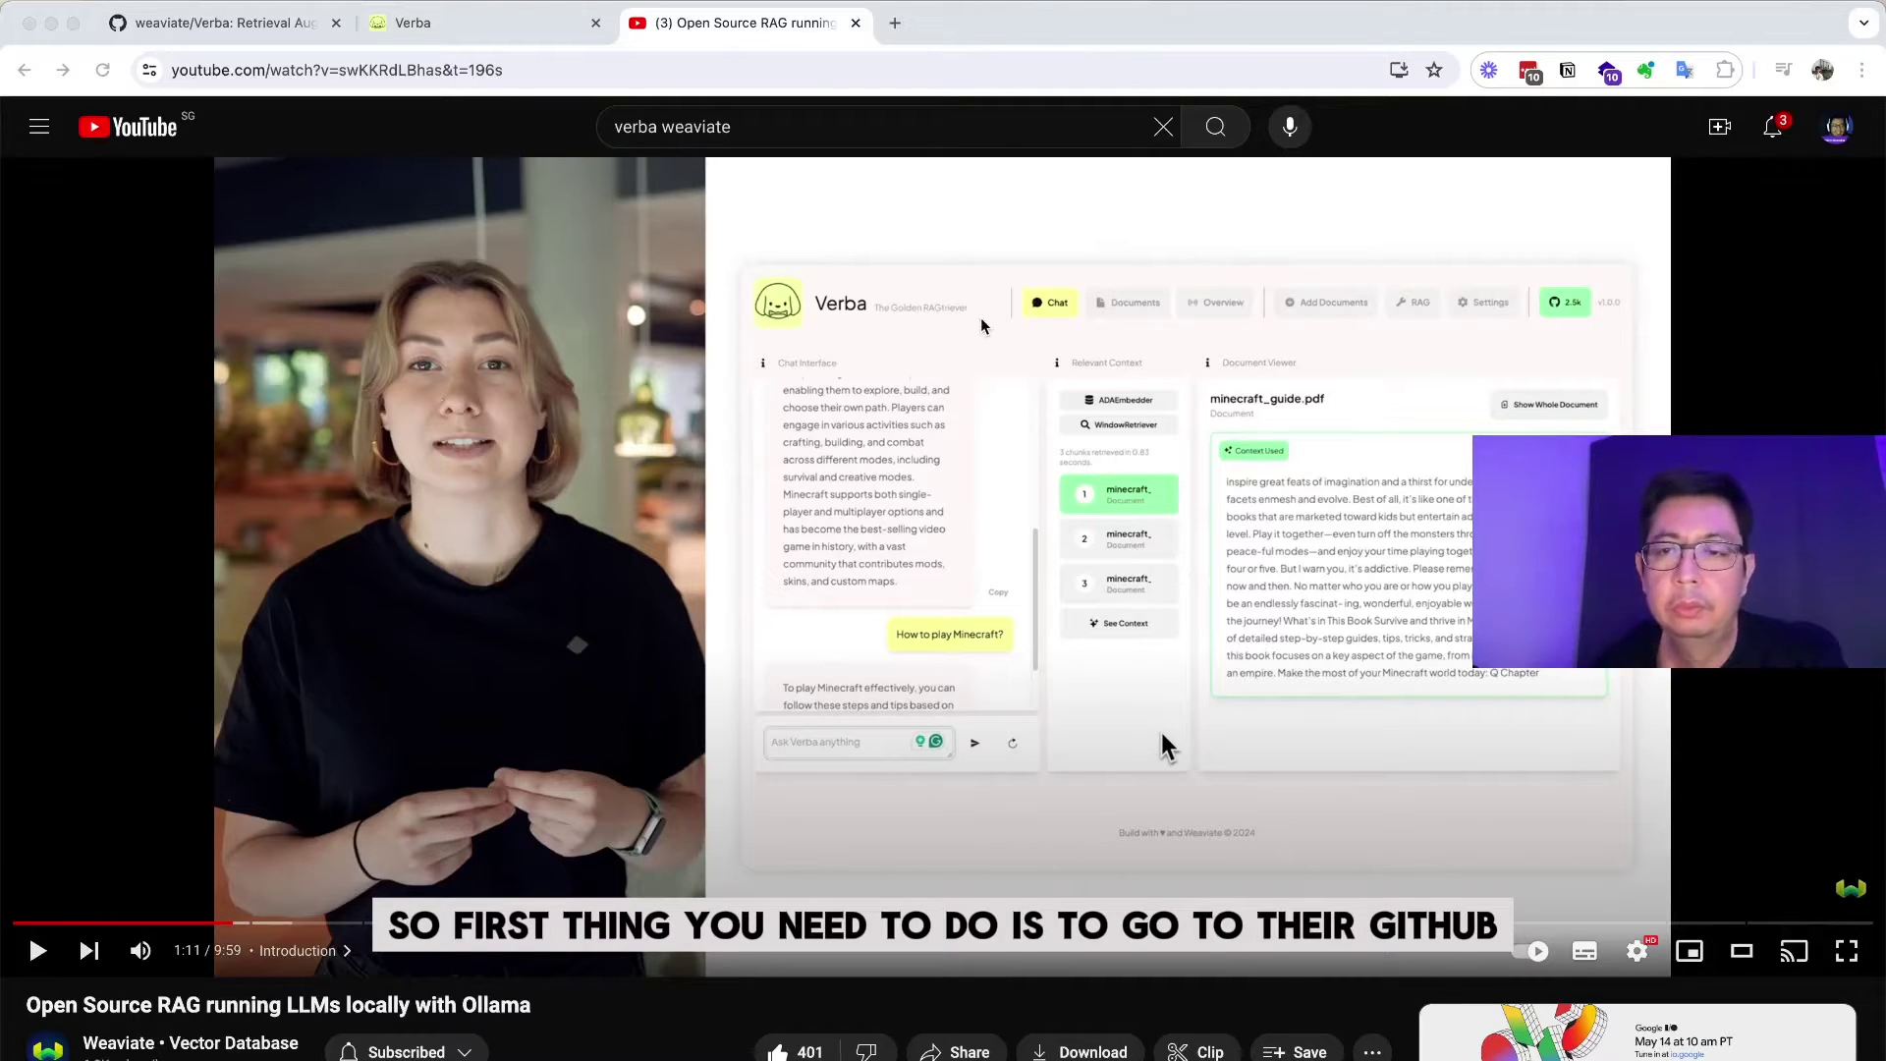
Open the weaviate/Verba repository page on GitHub to read the installation instructions
{"action": "left_click", "coordinate": [320, 25]}
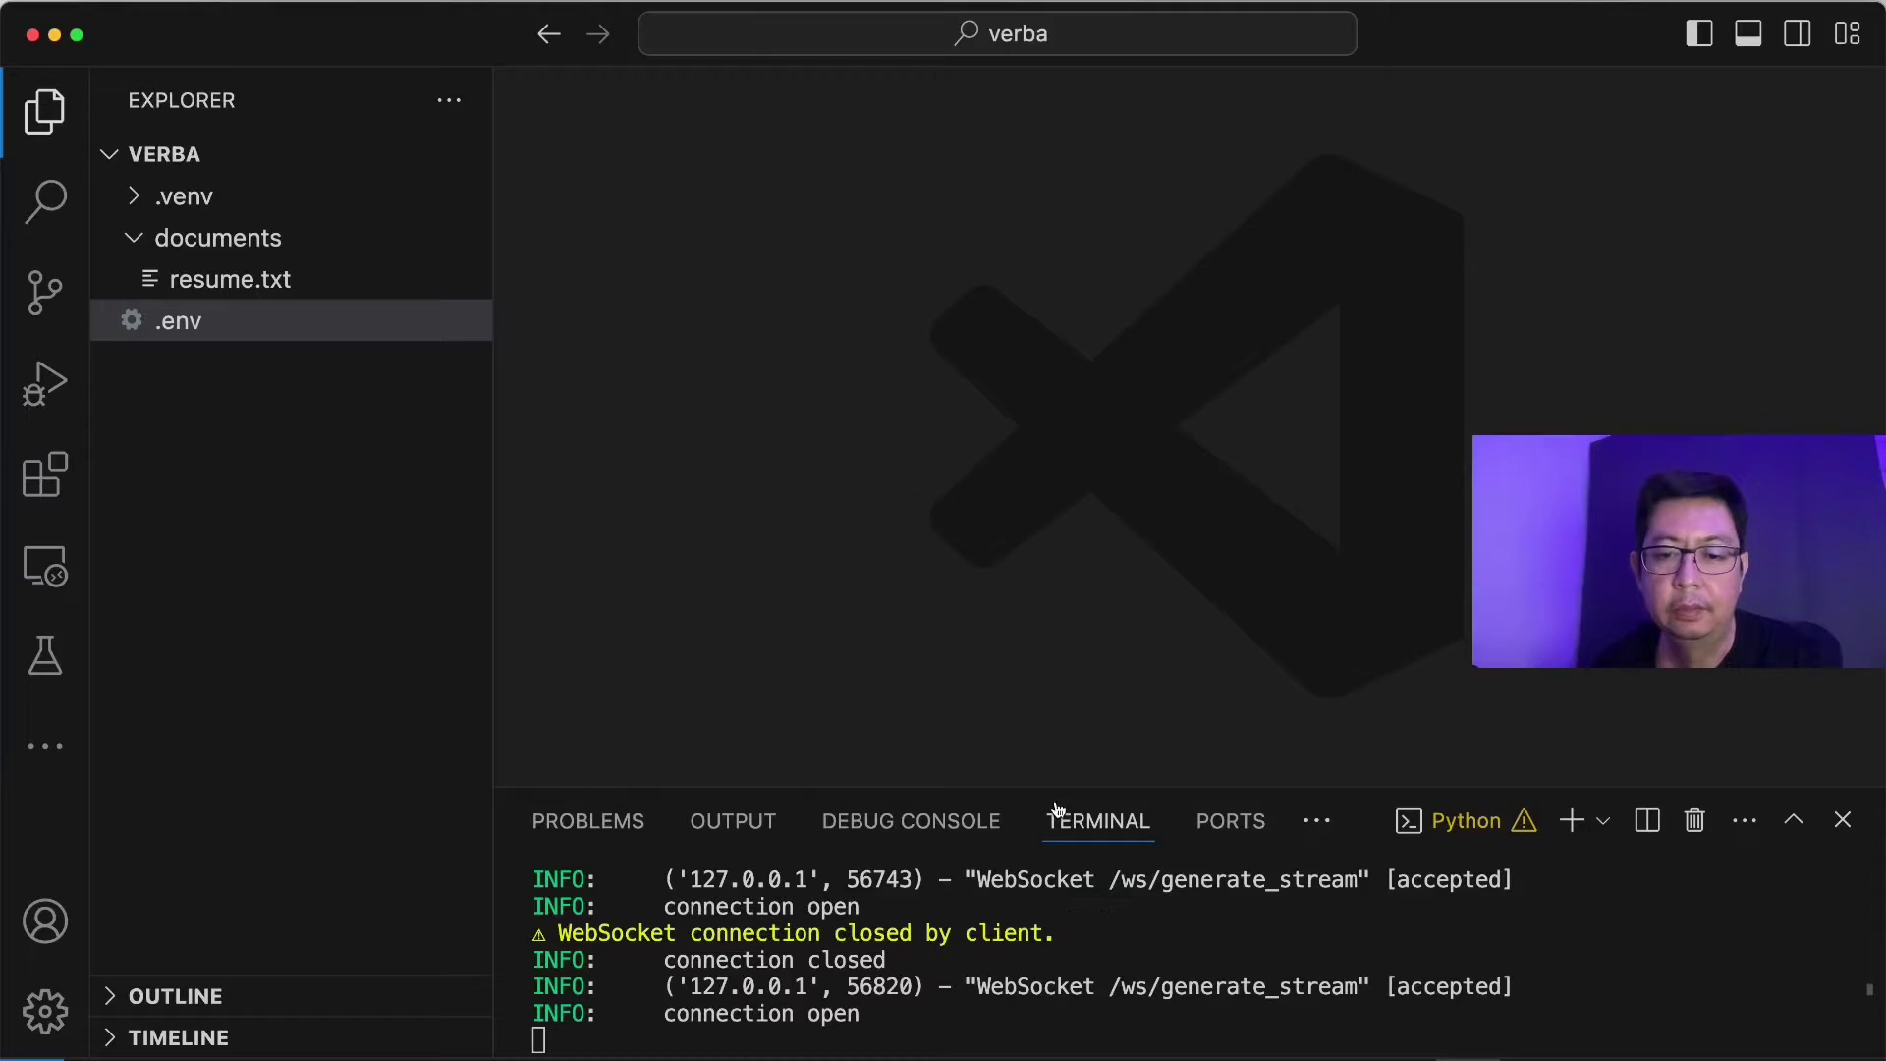
In VS Code, enlarge the terminal area, stop the running Verba server there and clear the output
{"action": "left_click_drag", "start_coordinate": [1080, 821], "coordinate": [1018, 690]}
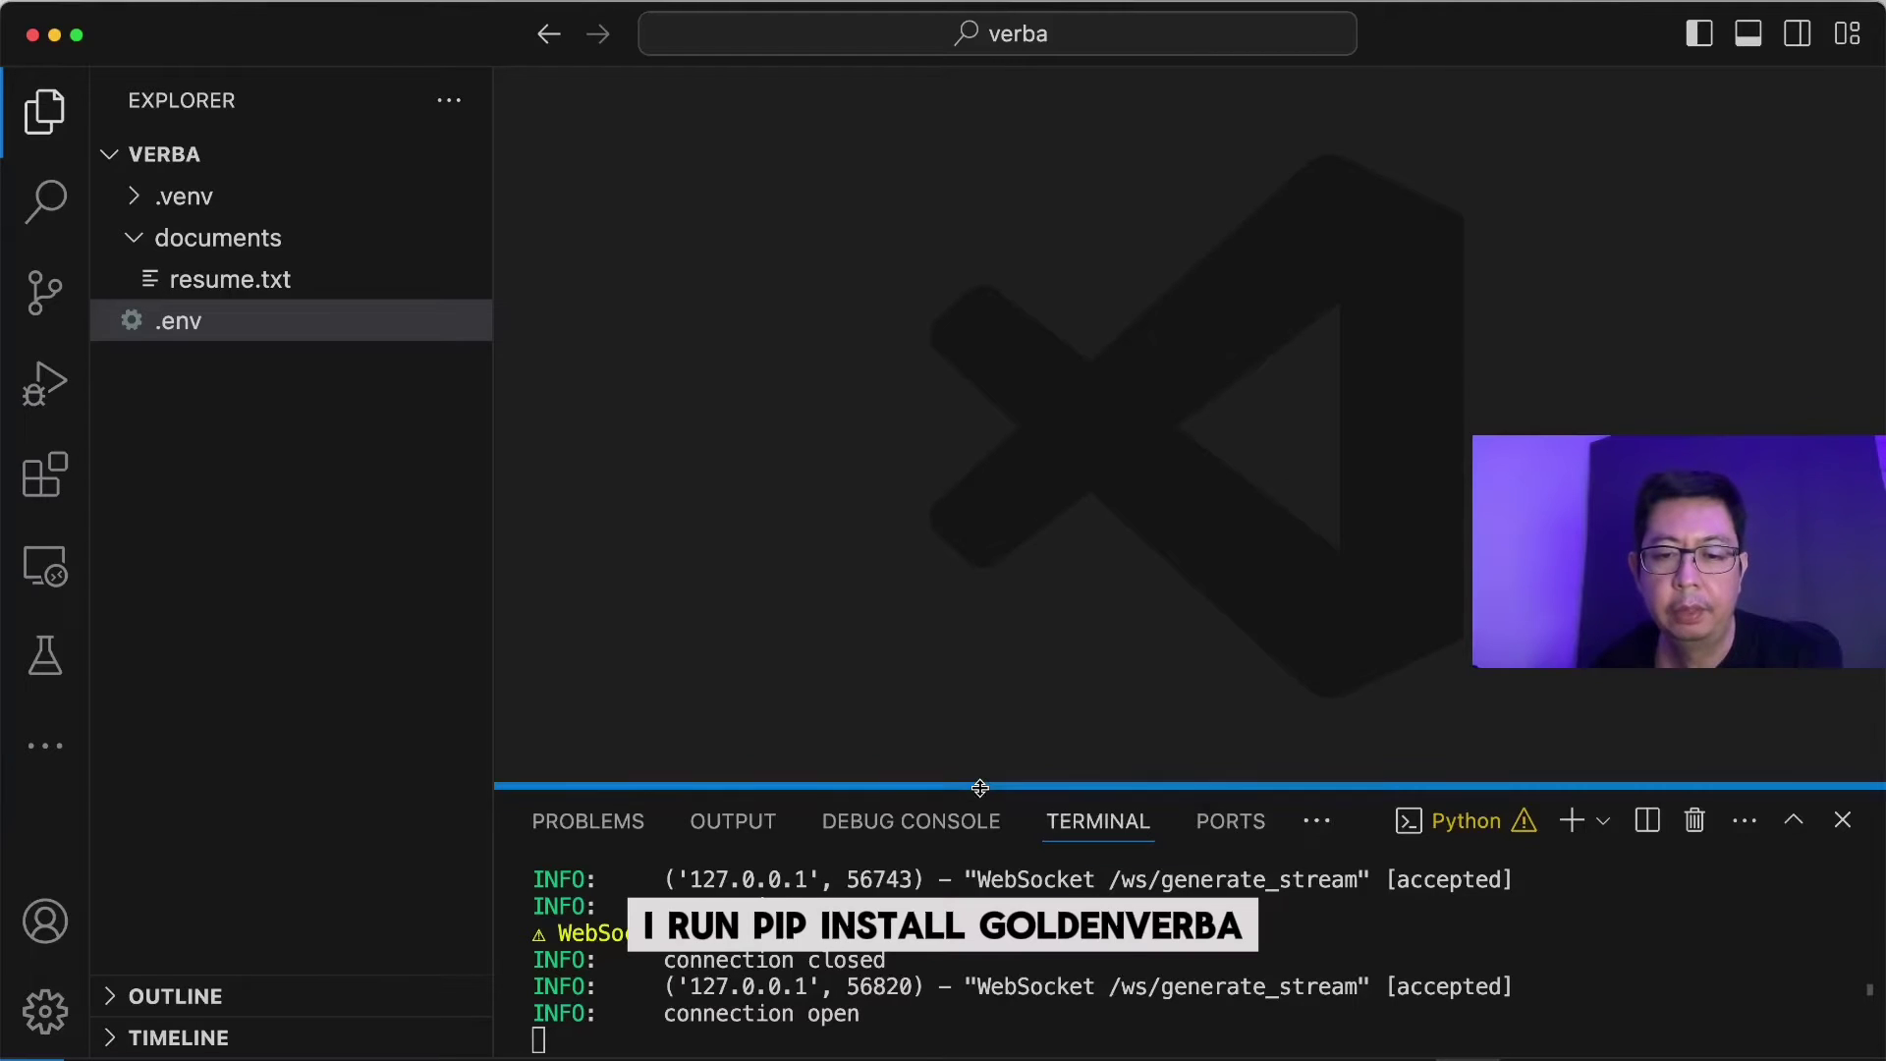
{"action": "left_click_drag", "start_coordinate": [980, 786], "coordinate": [982, 660]}
{"action": "key", "text": "ctrl+c"}
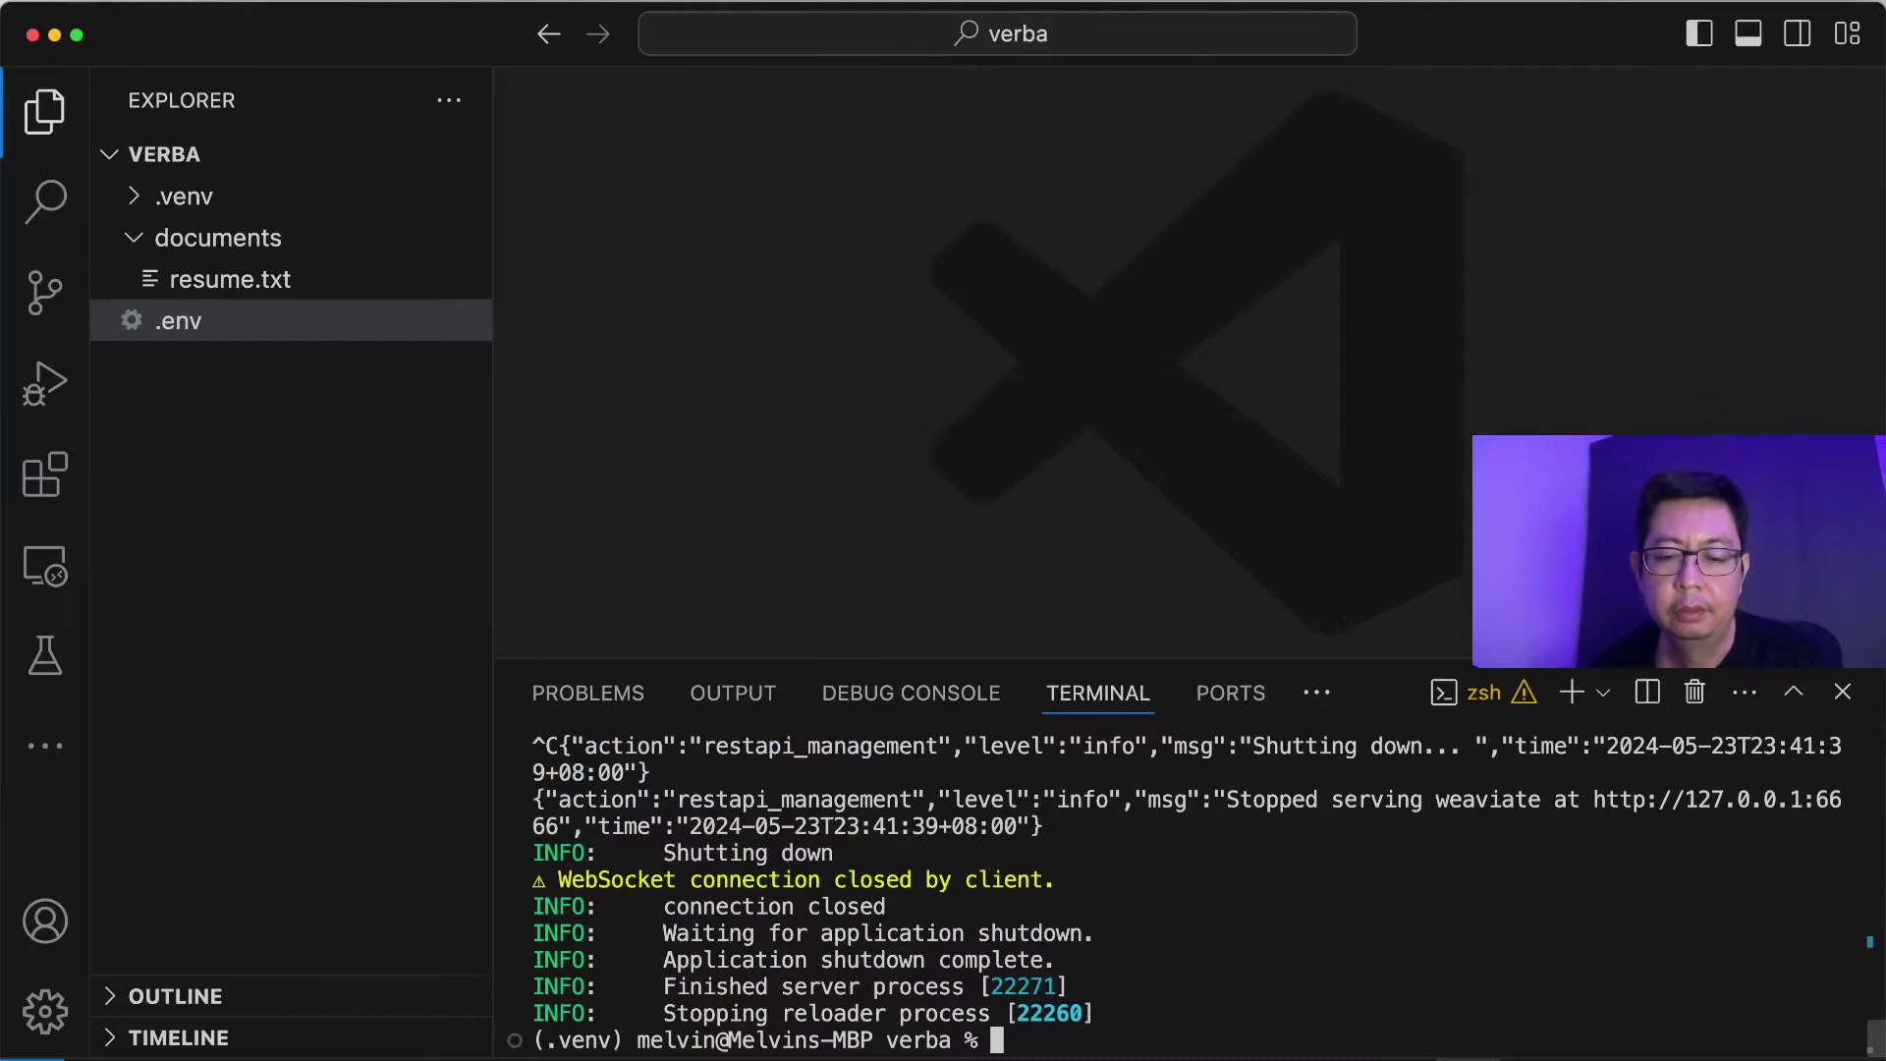
{"action": "type", "text": "clear"}
{"action": "key", "text": "Return"}
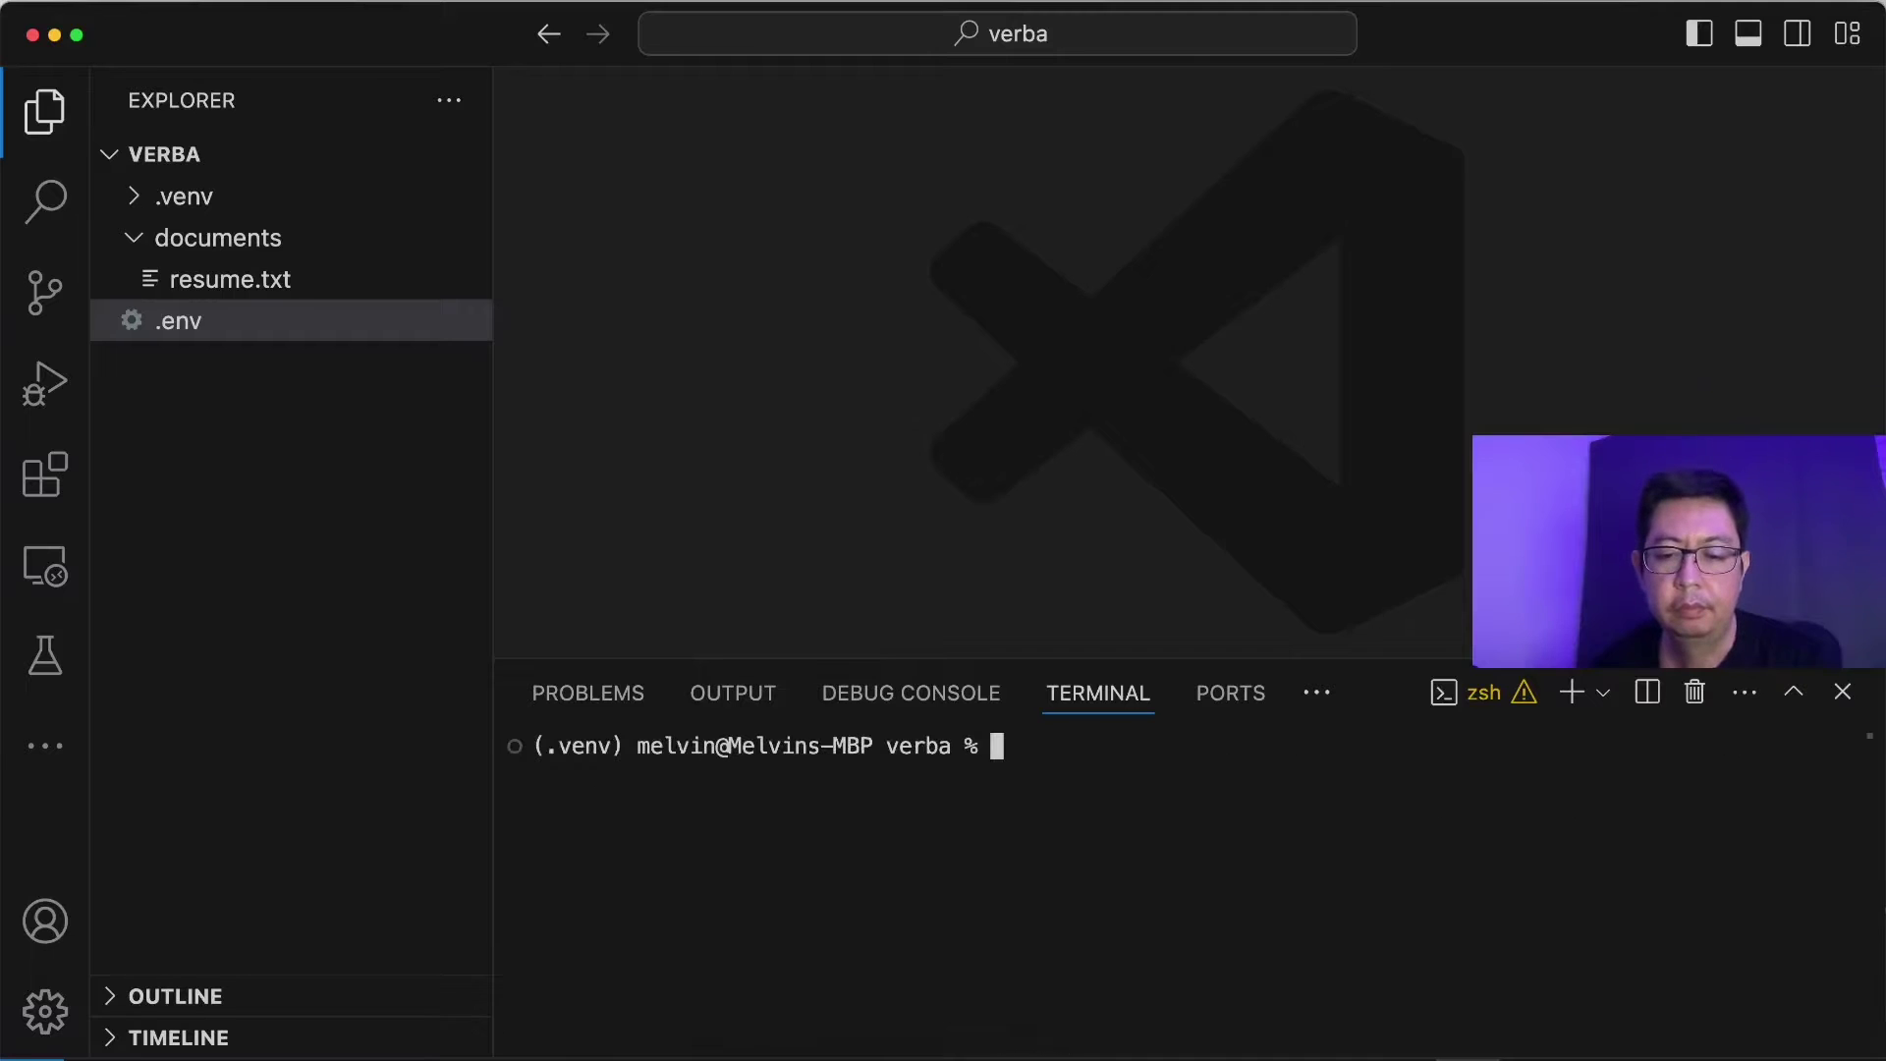
Install the Verba package by running `pip install goldenverba` in the terminal
{"action": "type", "text": "pip installl"}
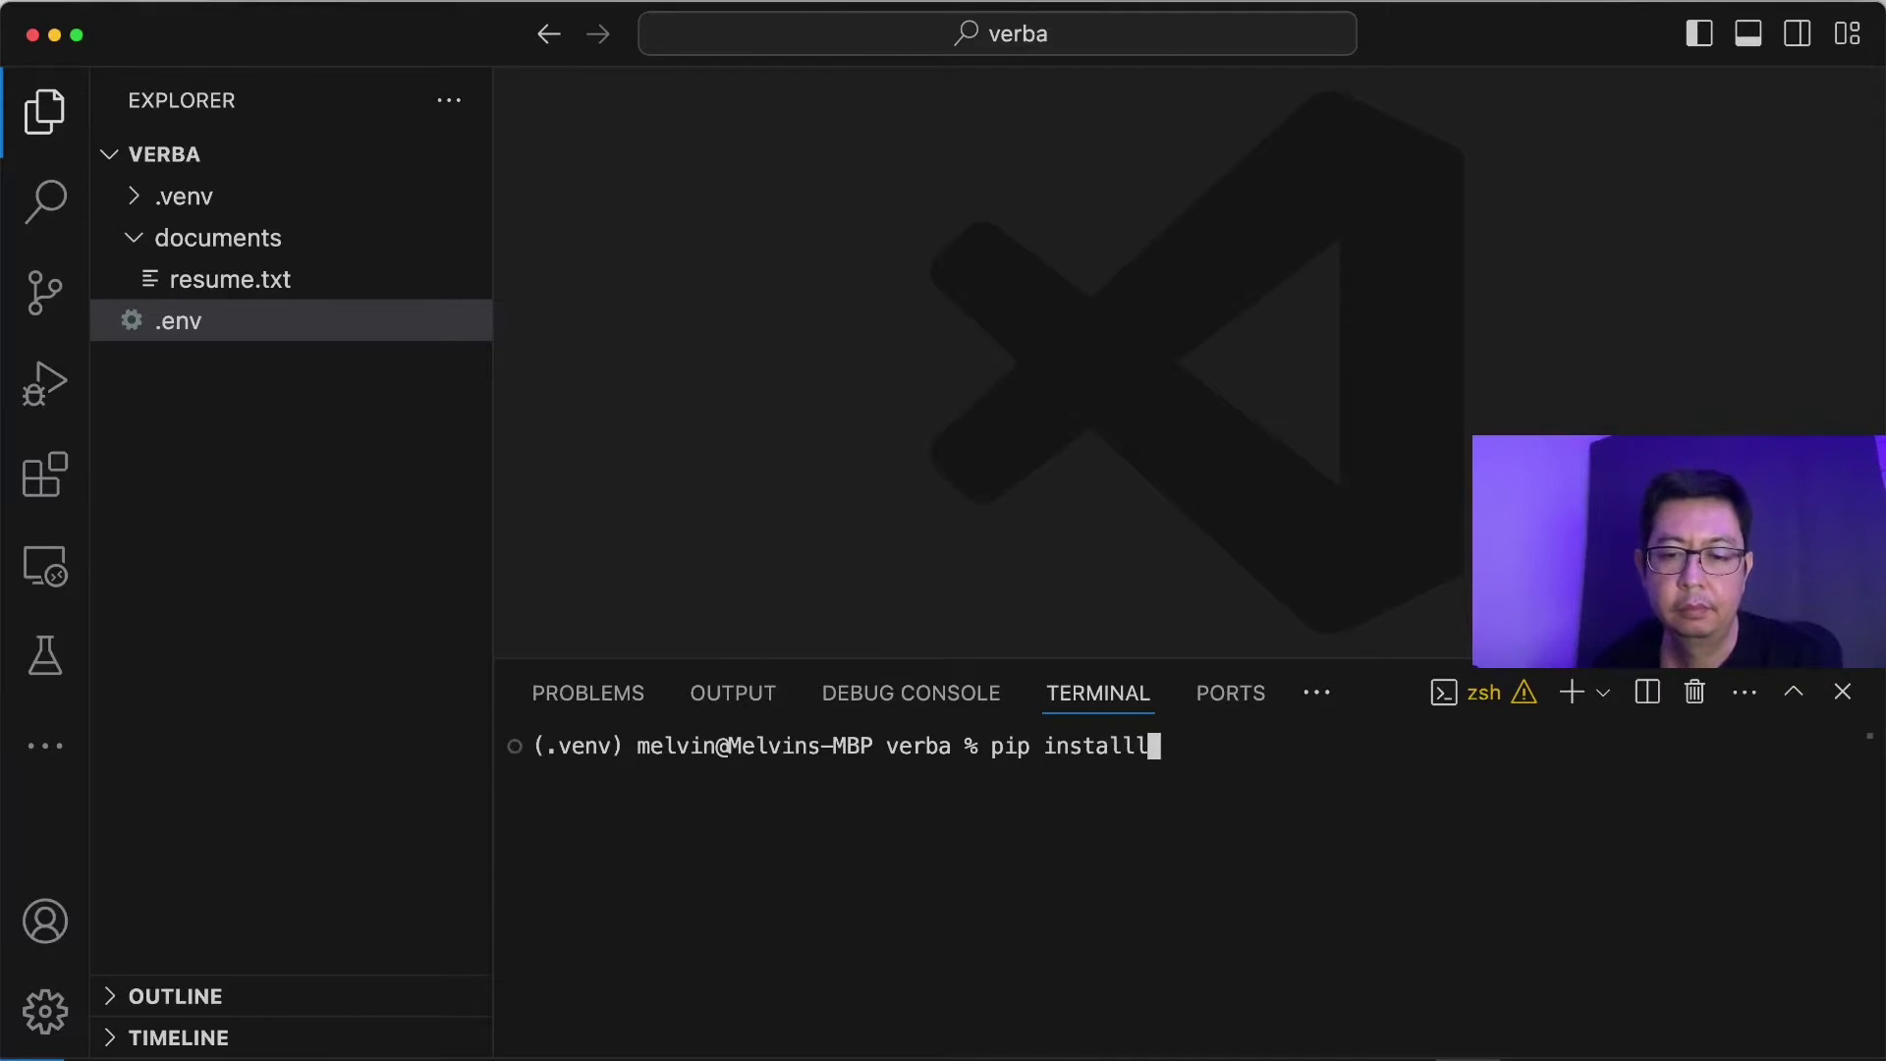
{"action": "key", "text": "BackSpace"}
{"action": "type", "text": "golder"}
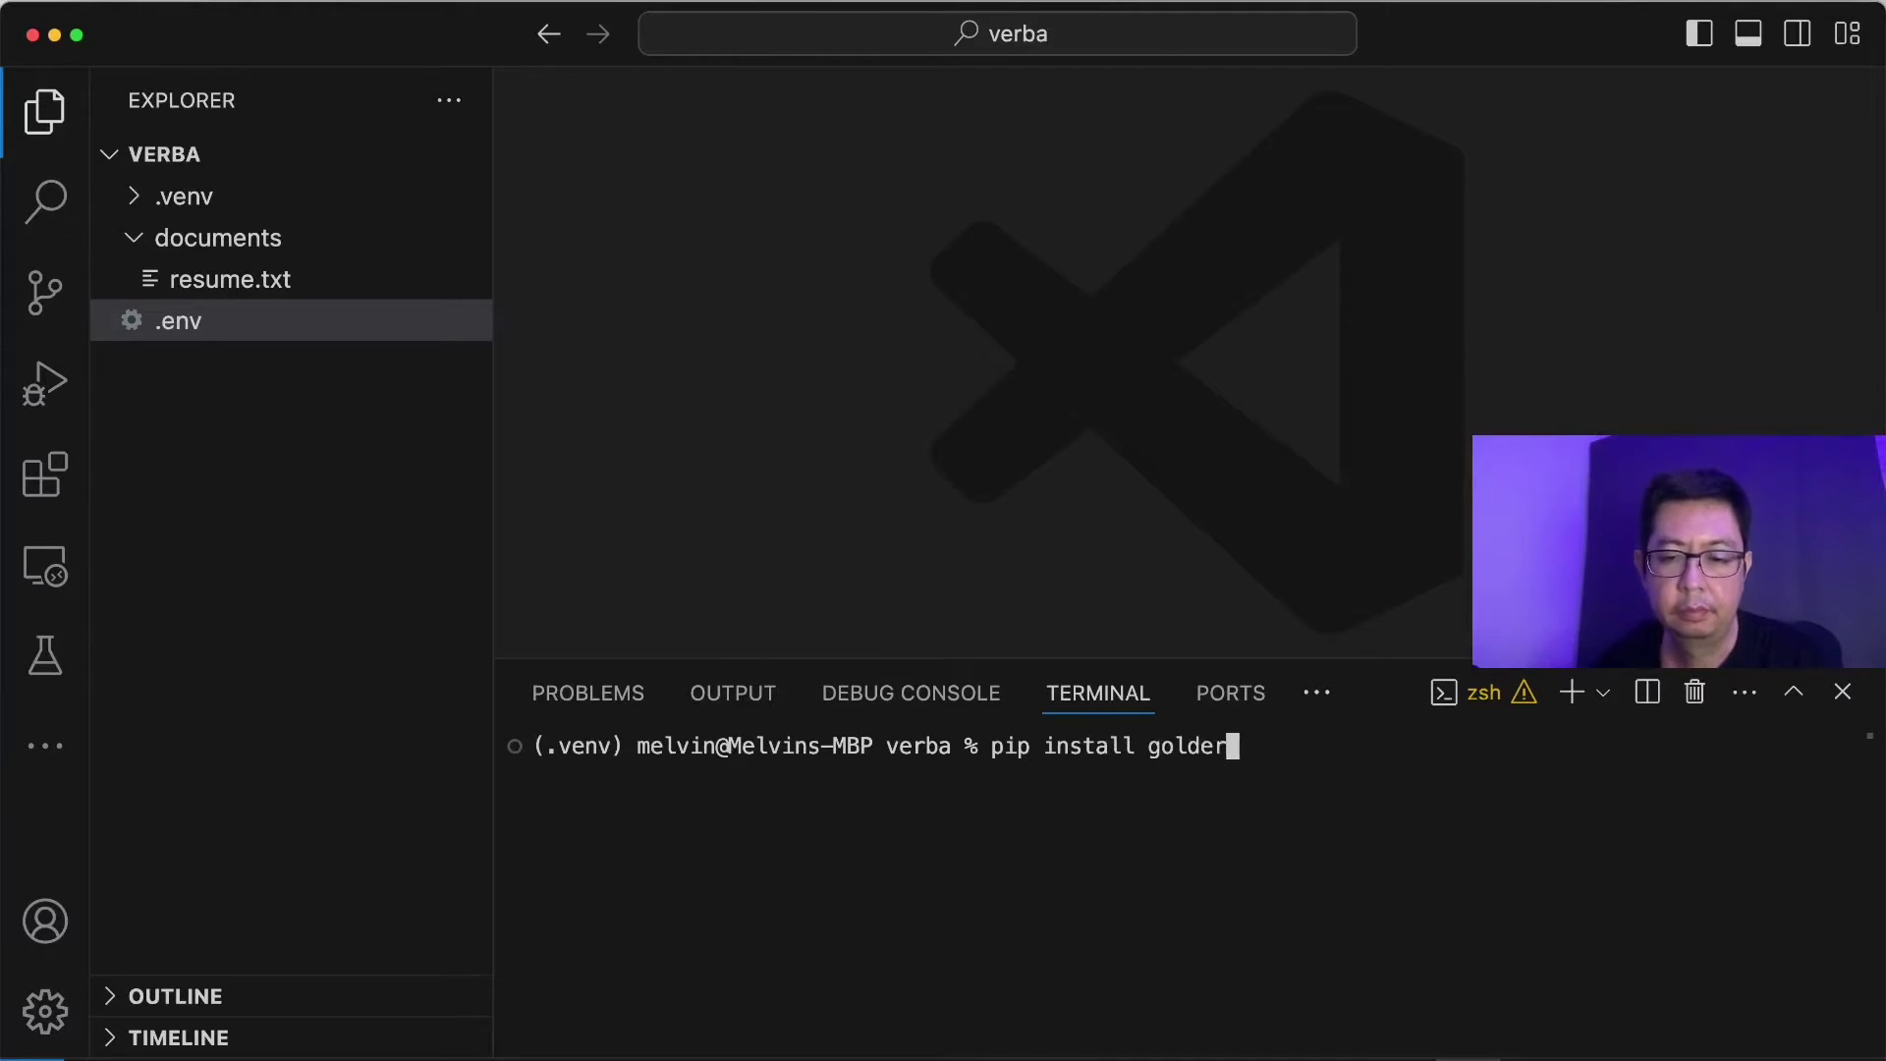
{"action": "key", "text": "BackSpace"}
{"action": "type", "text": "nverba"}
{"action": "key", "text": "Return"}
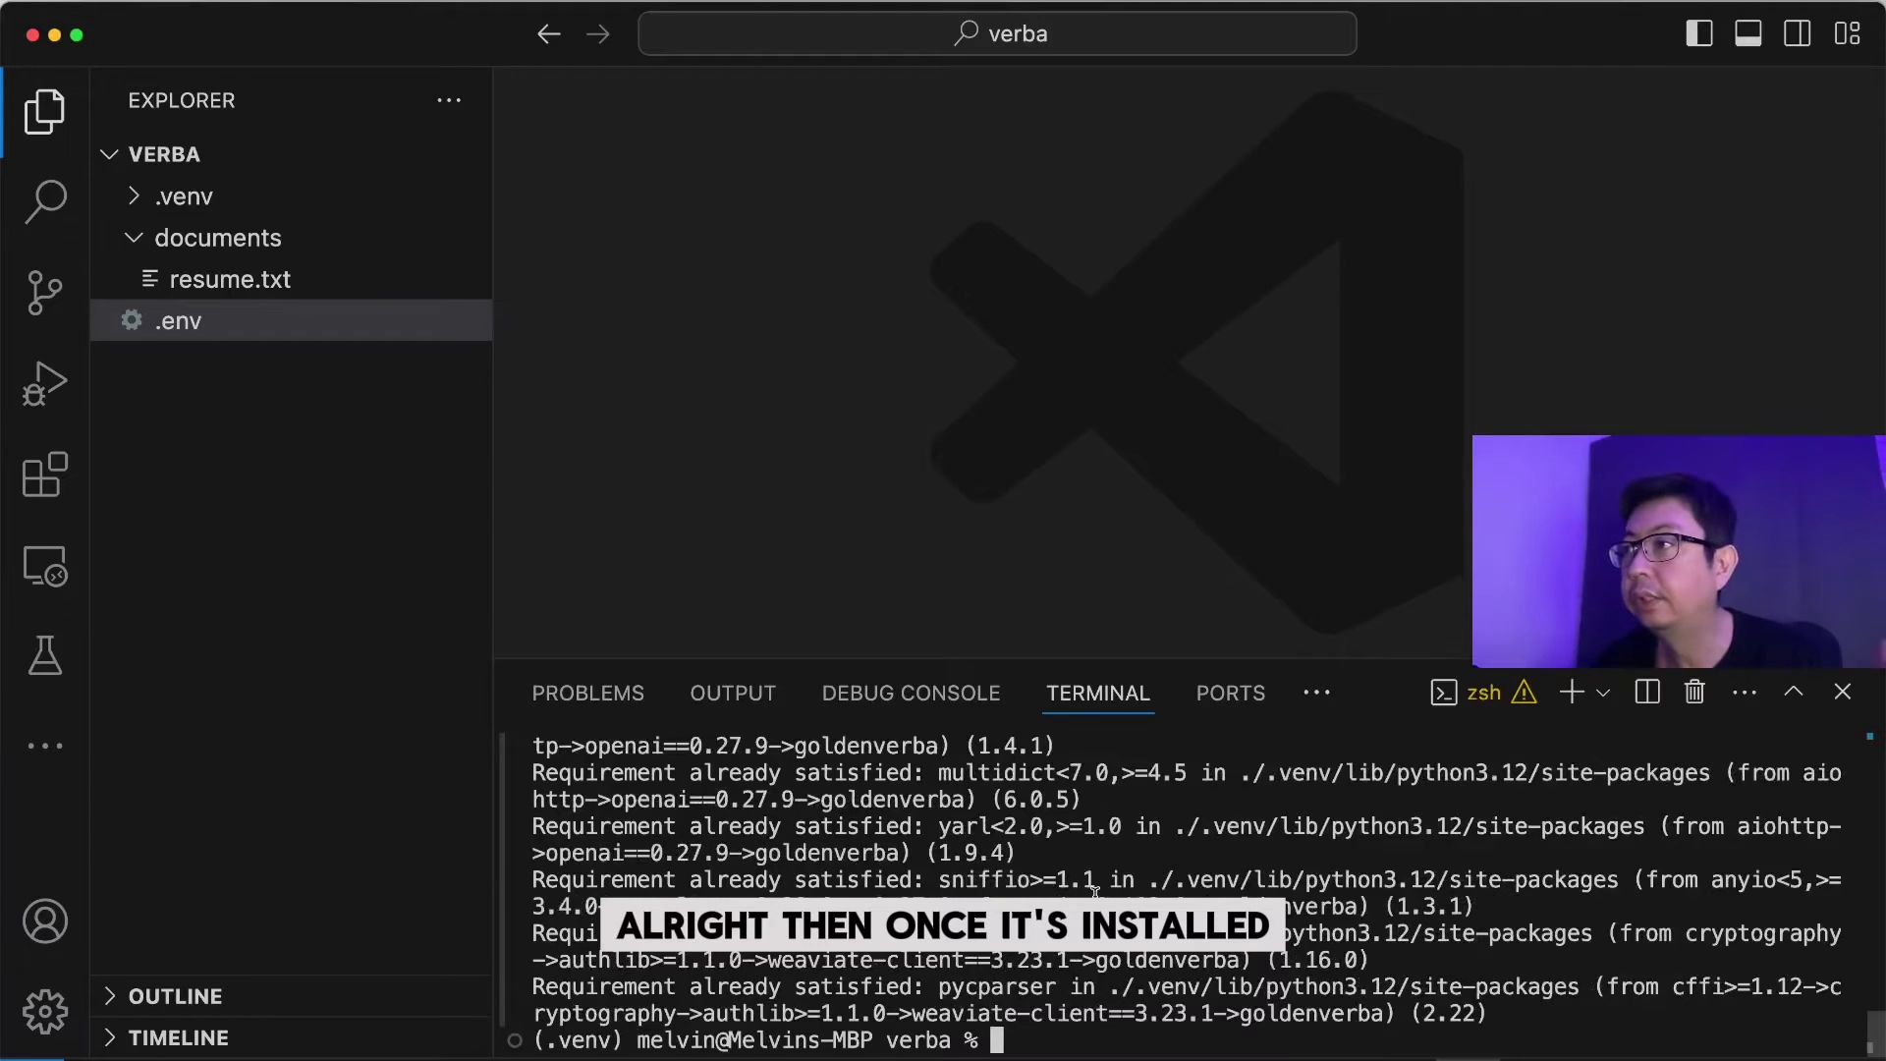
Start the server with `verba start`, and reload the Verba page at localhost:8000 in the browser
{"action": "type", "text": "verba "}
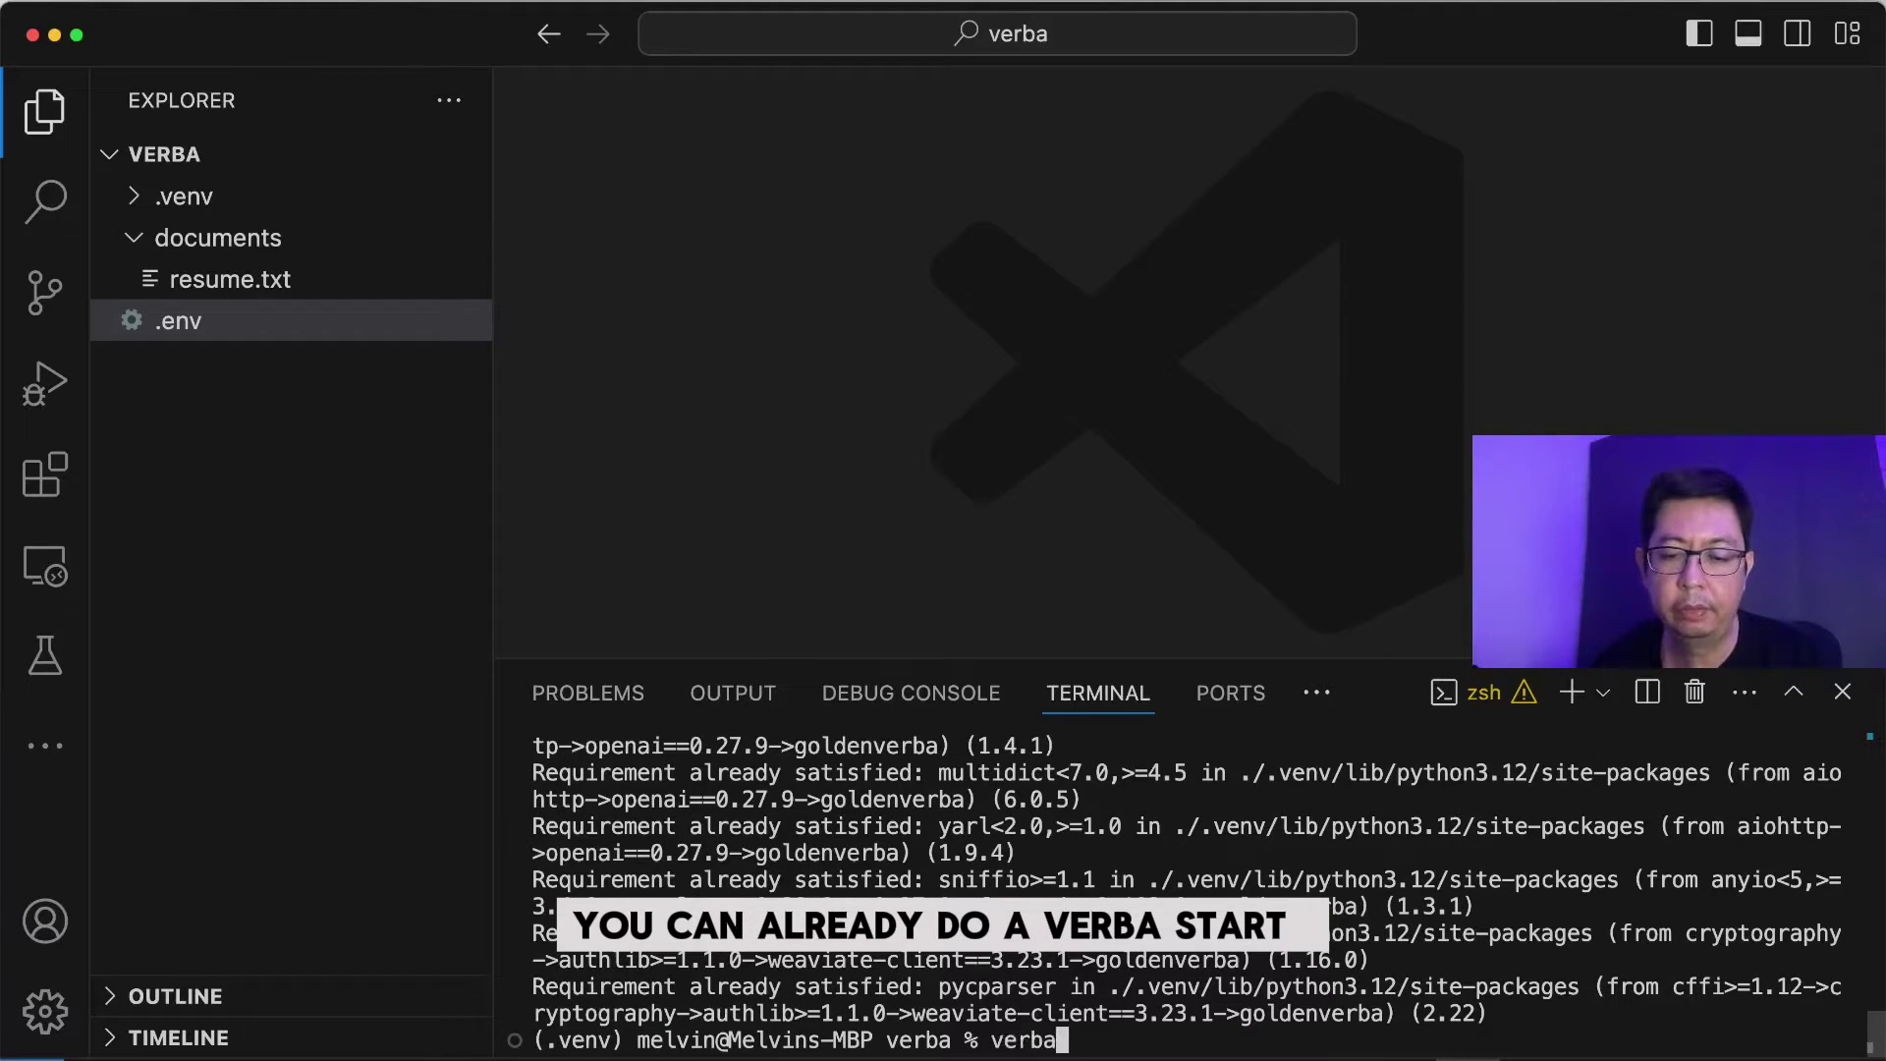
{"action": "type", "text": "start"}
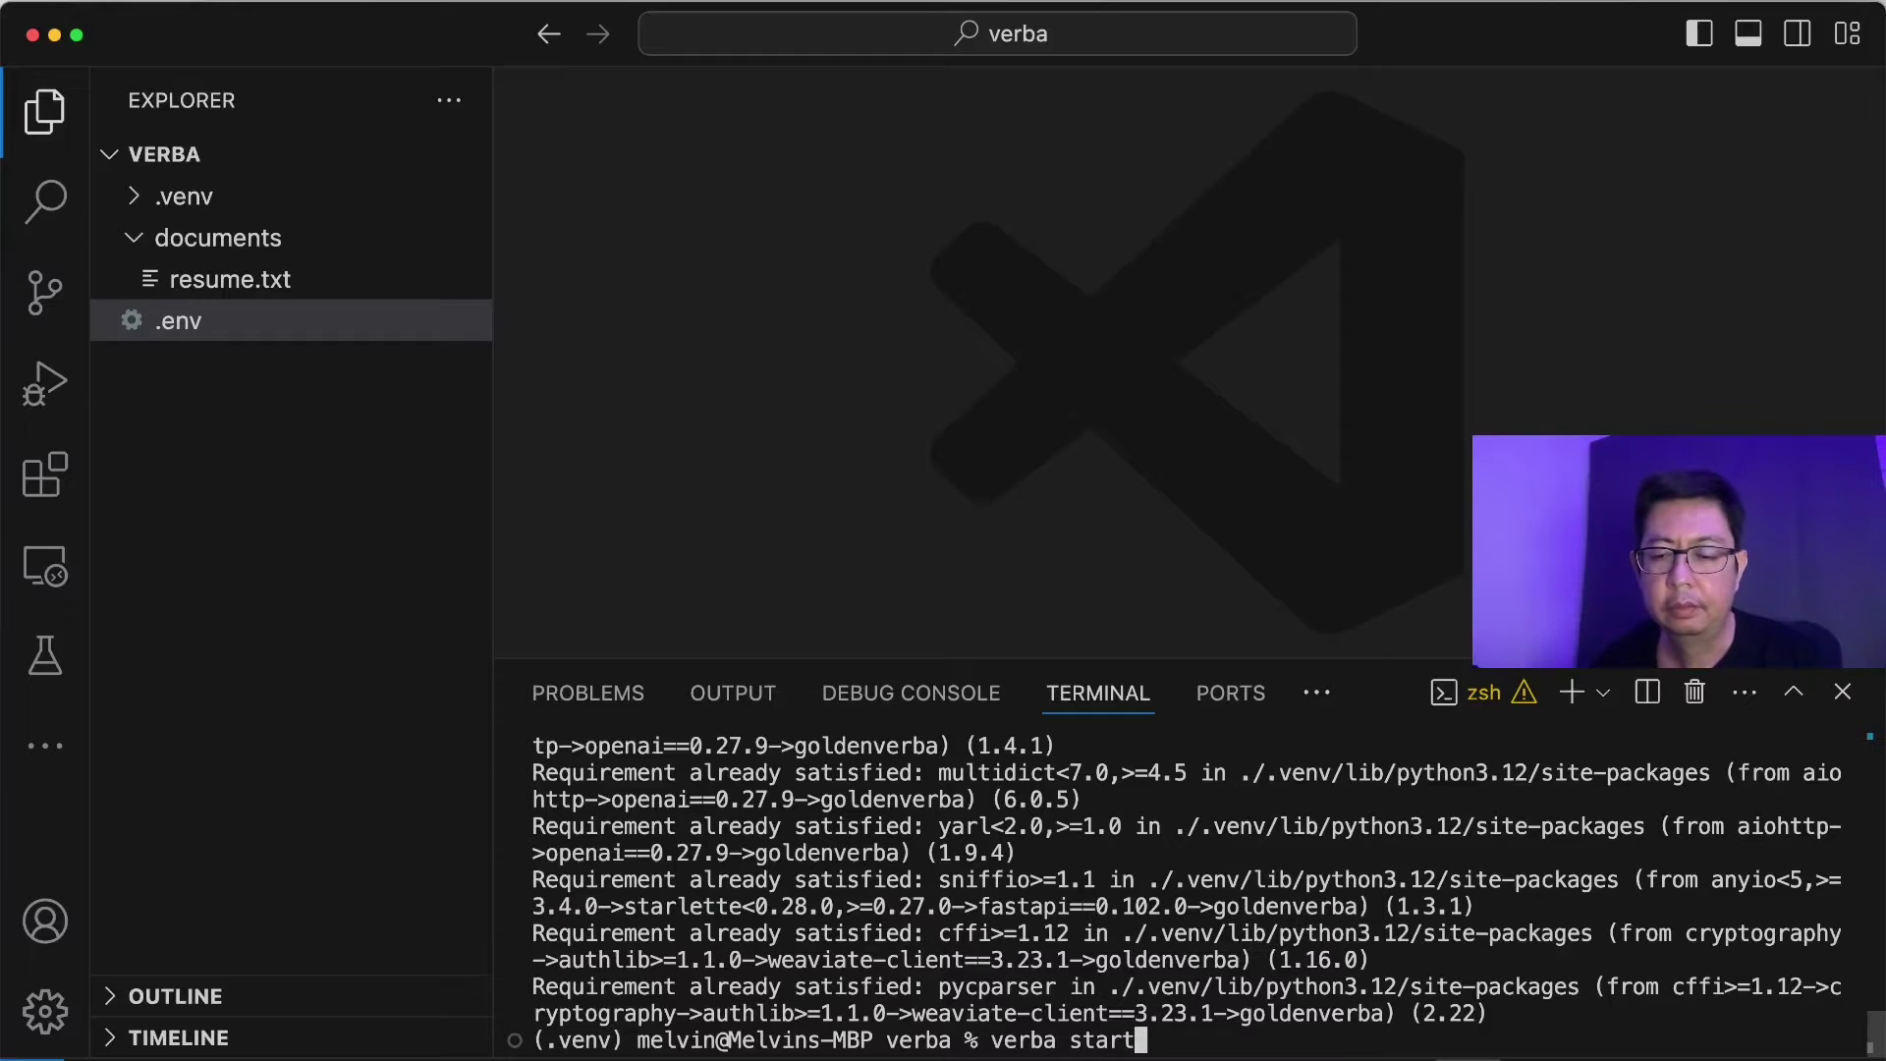
{"action": "key", "text": "Return"}
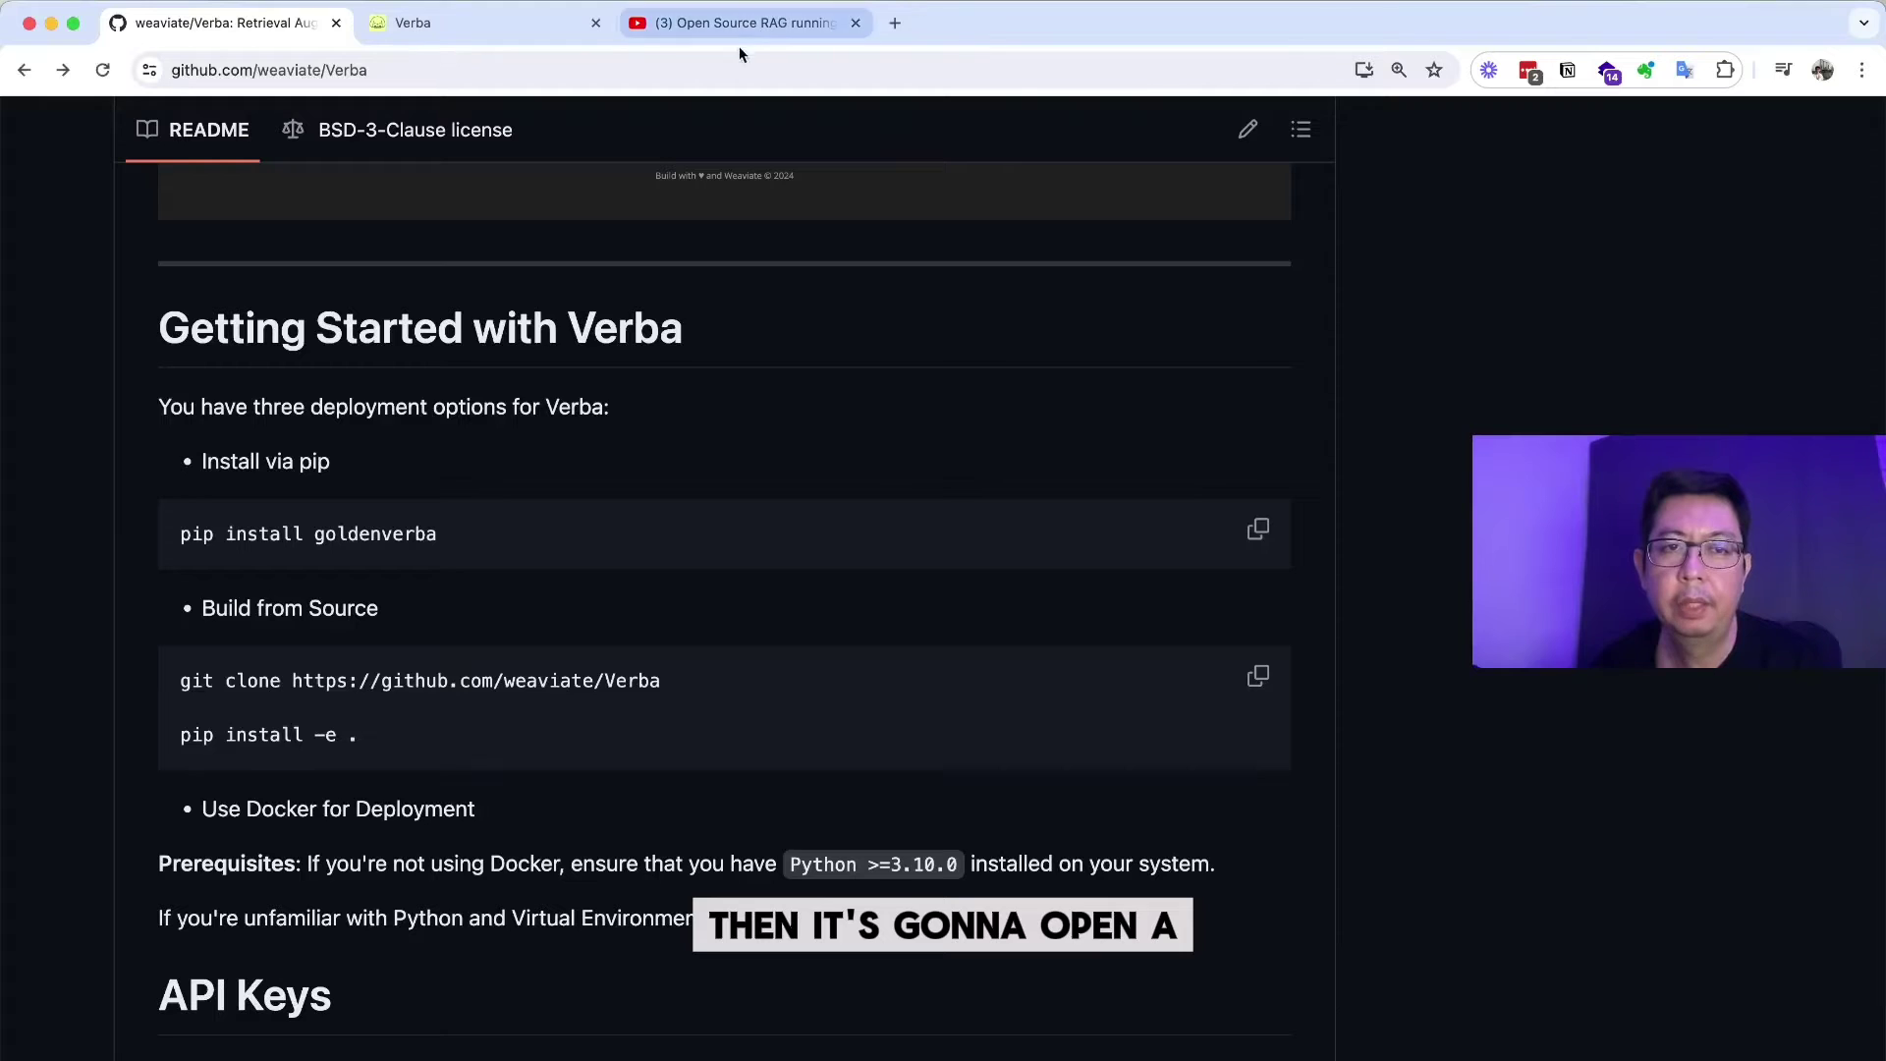
{"action": "left_click", "coordinate": [432, 21]}
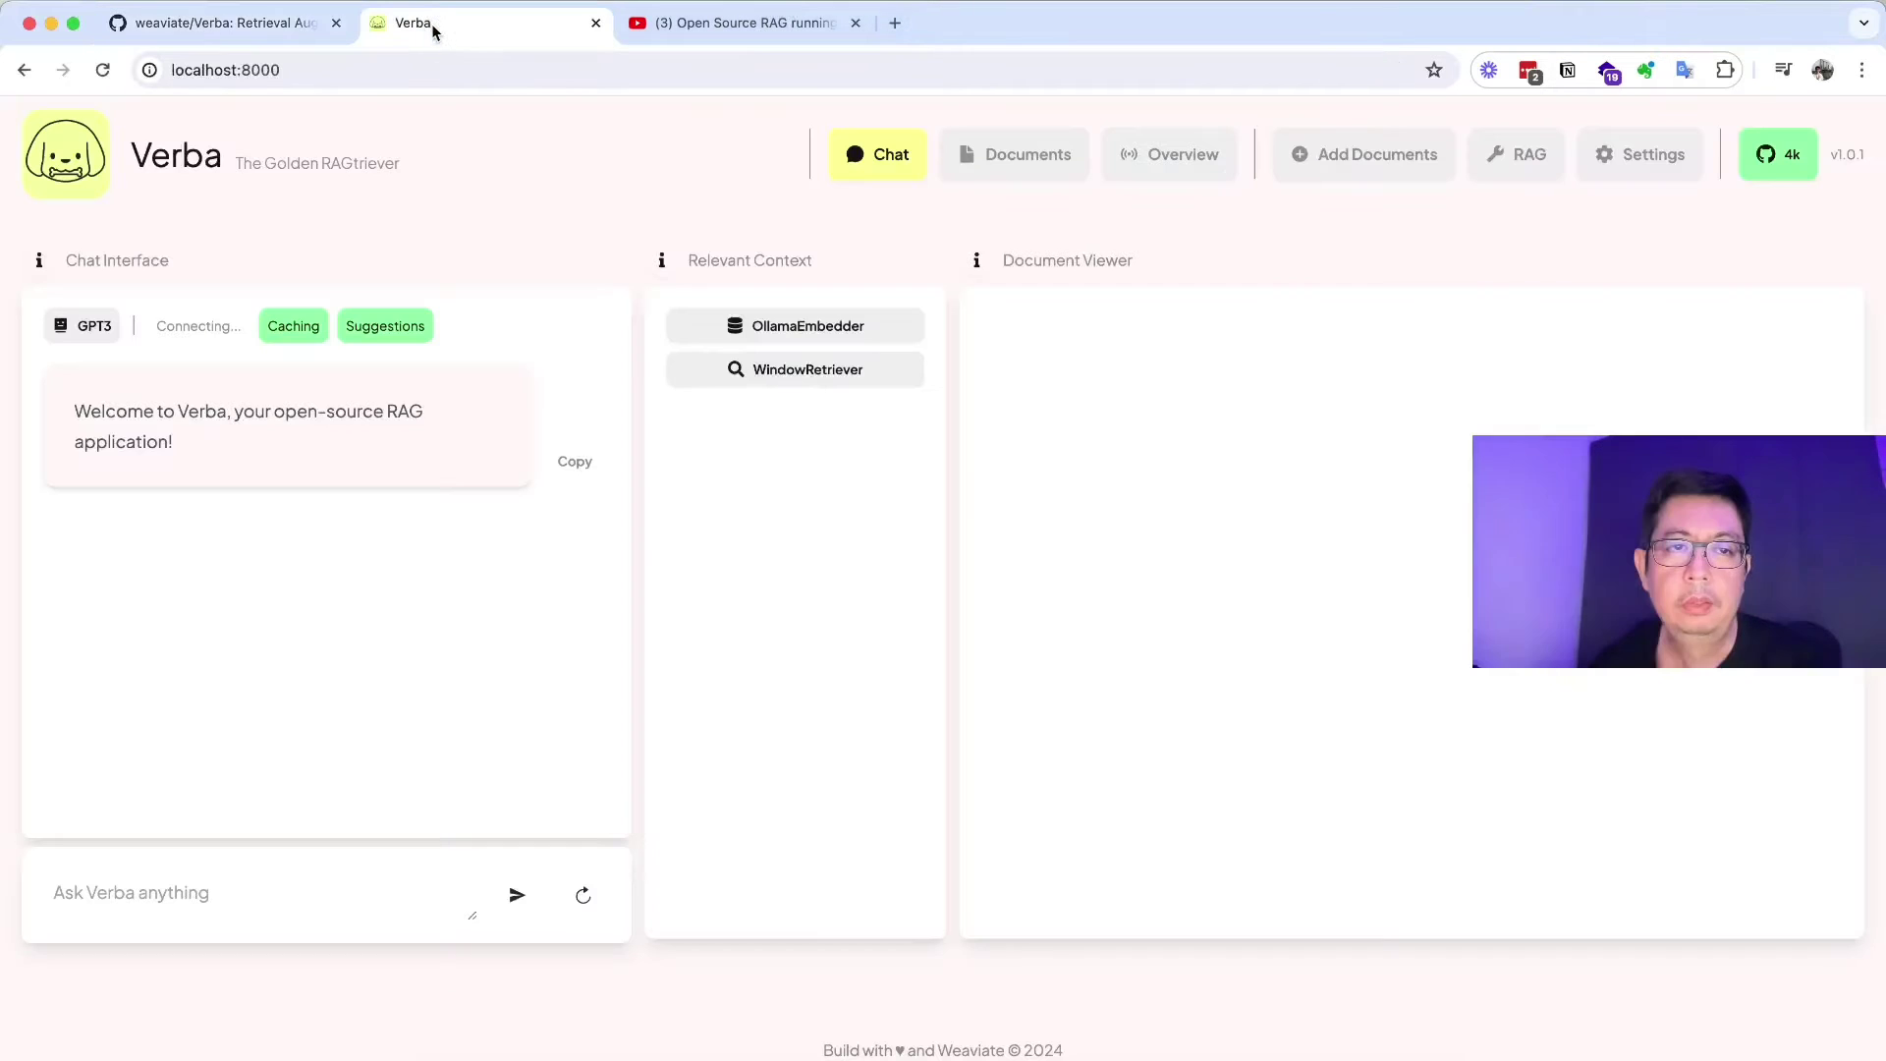
{"action": "left_click", "coordinate": [102, 69]}
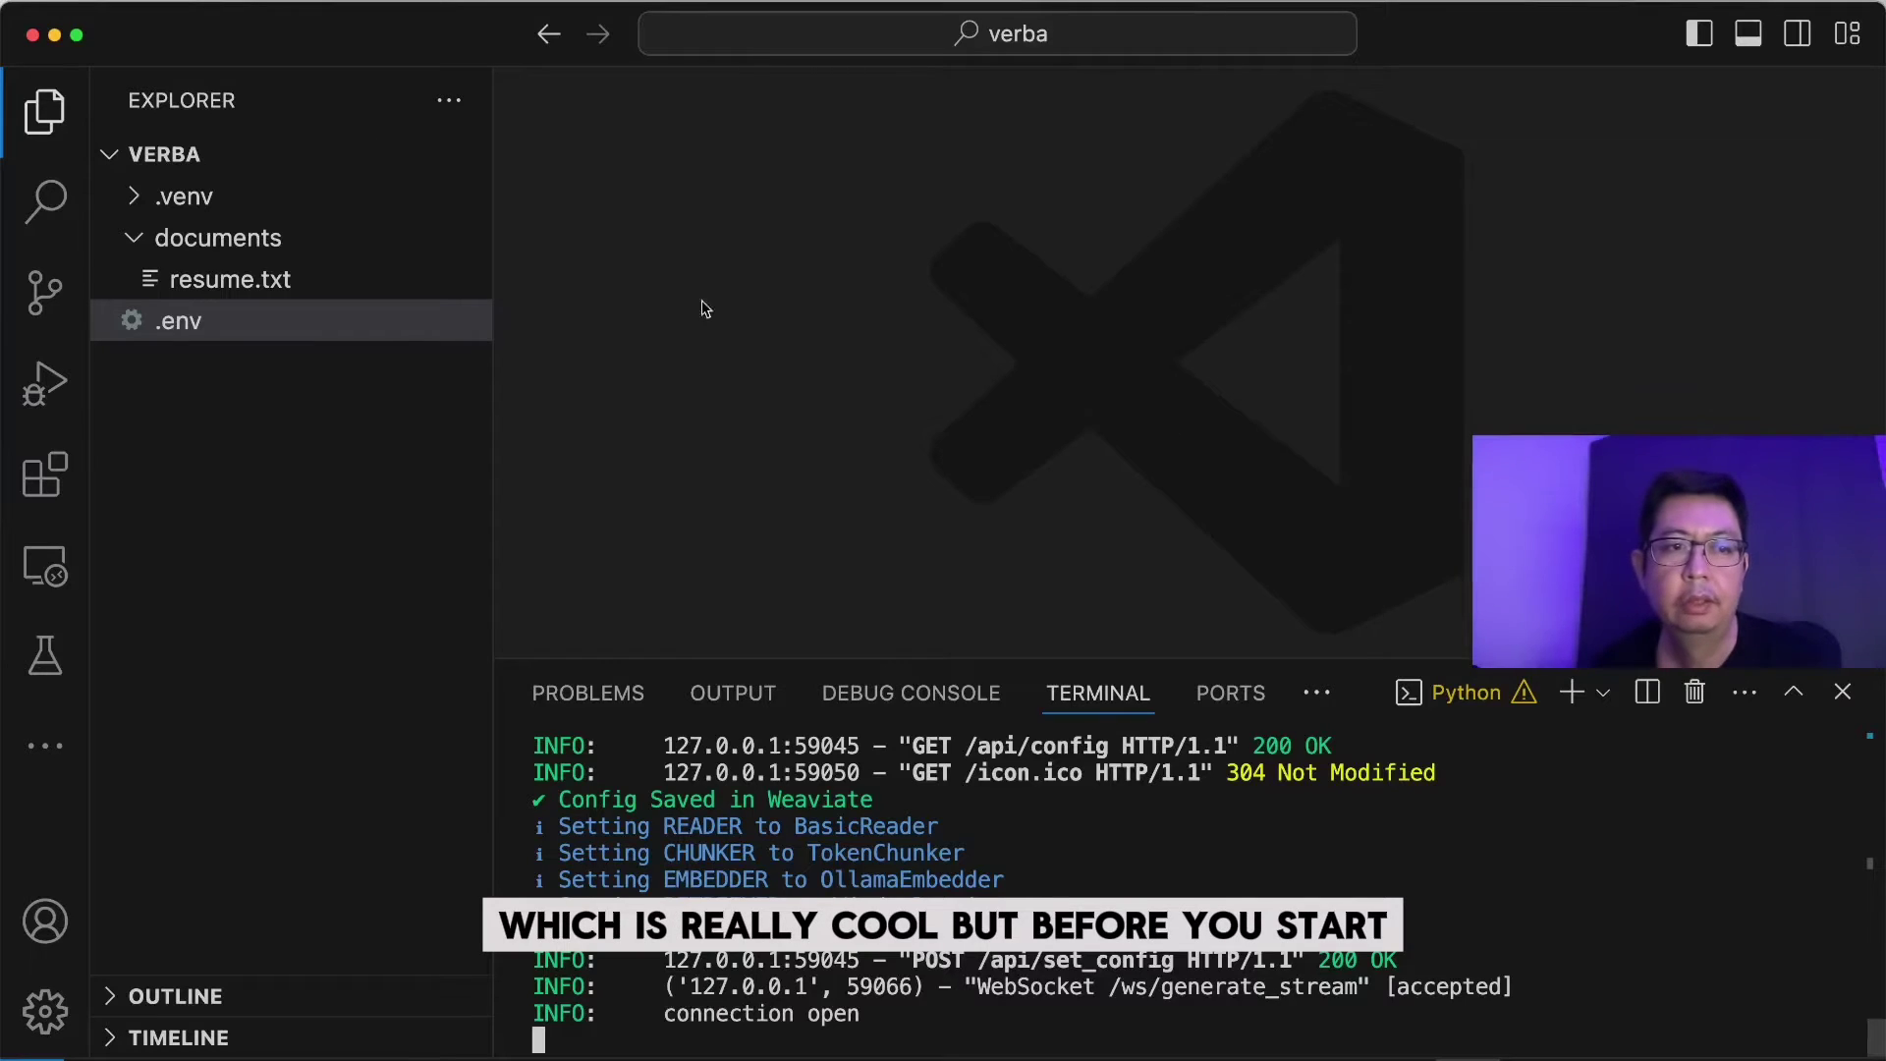
Switch to VS Code and open the .env file to examine its Ollama and OpenAI entries
{"action": "left_click", "coordinate": [263, 321]}
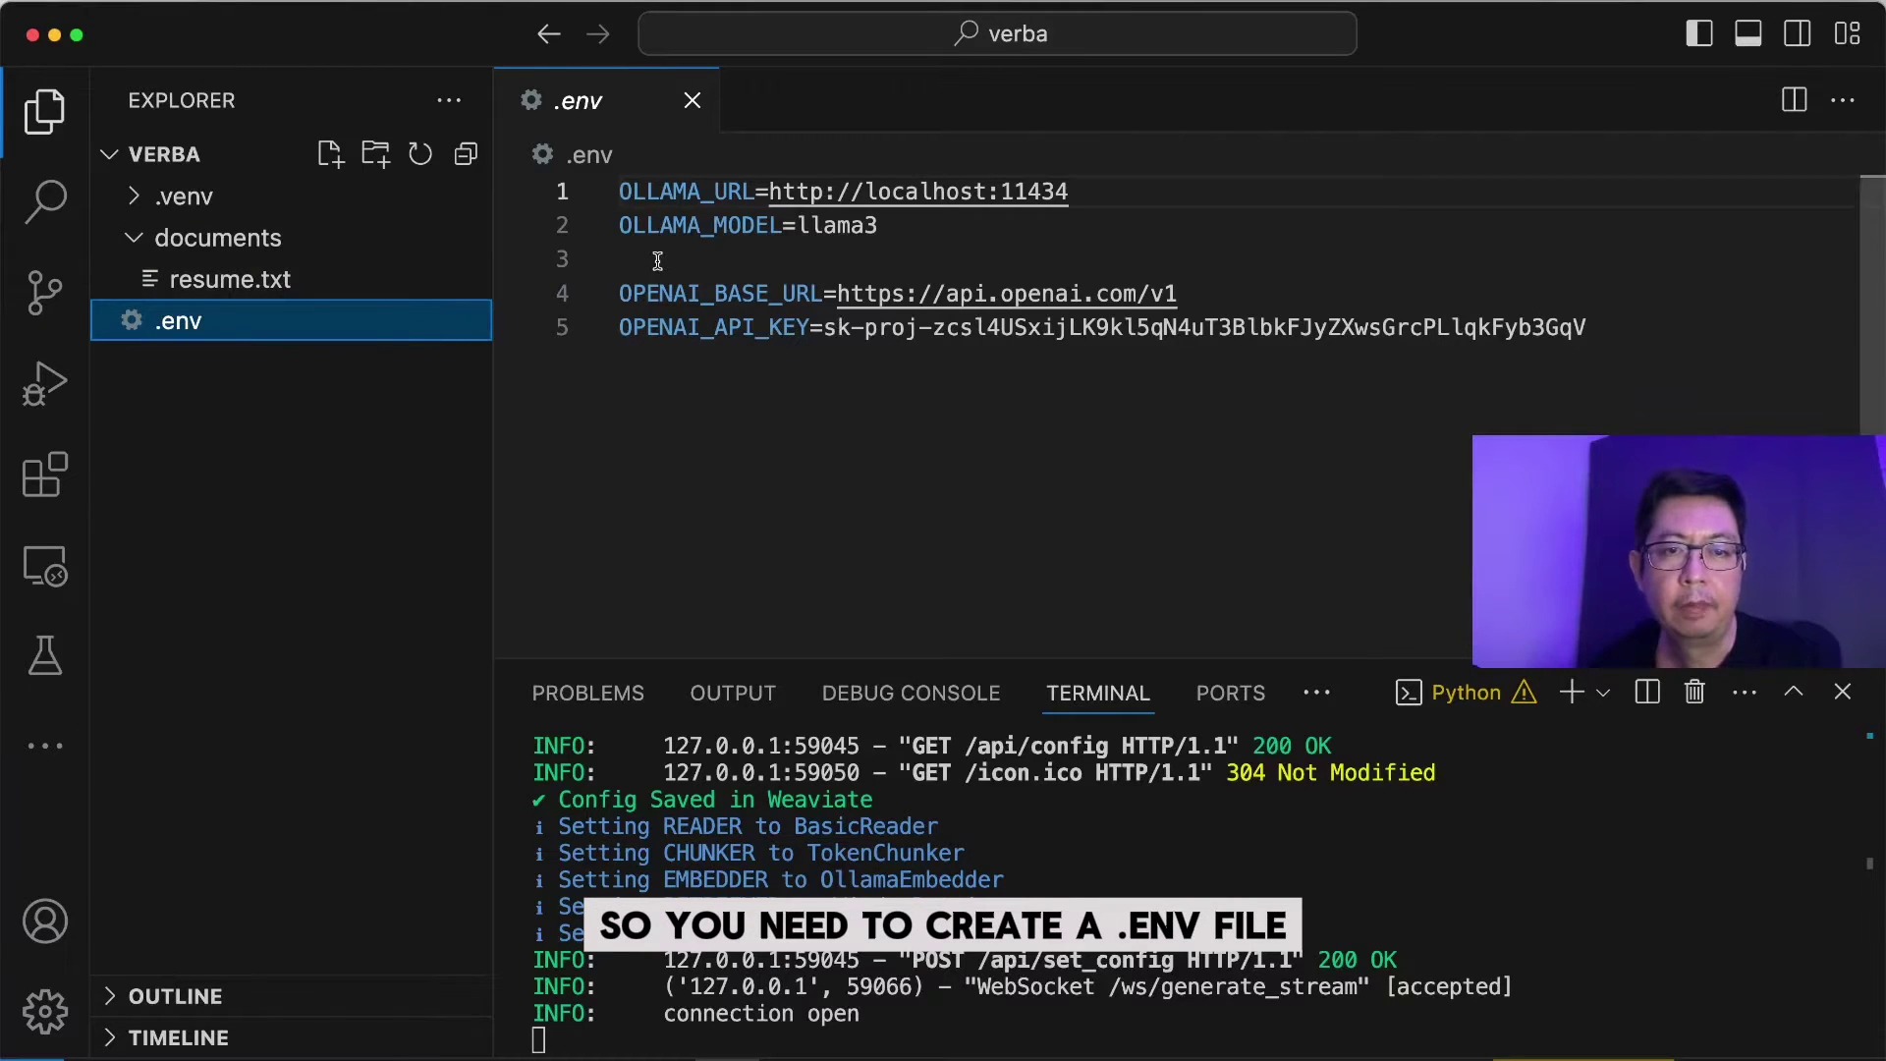
{"action": "left_click", "coordinate": [725, 259]}
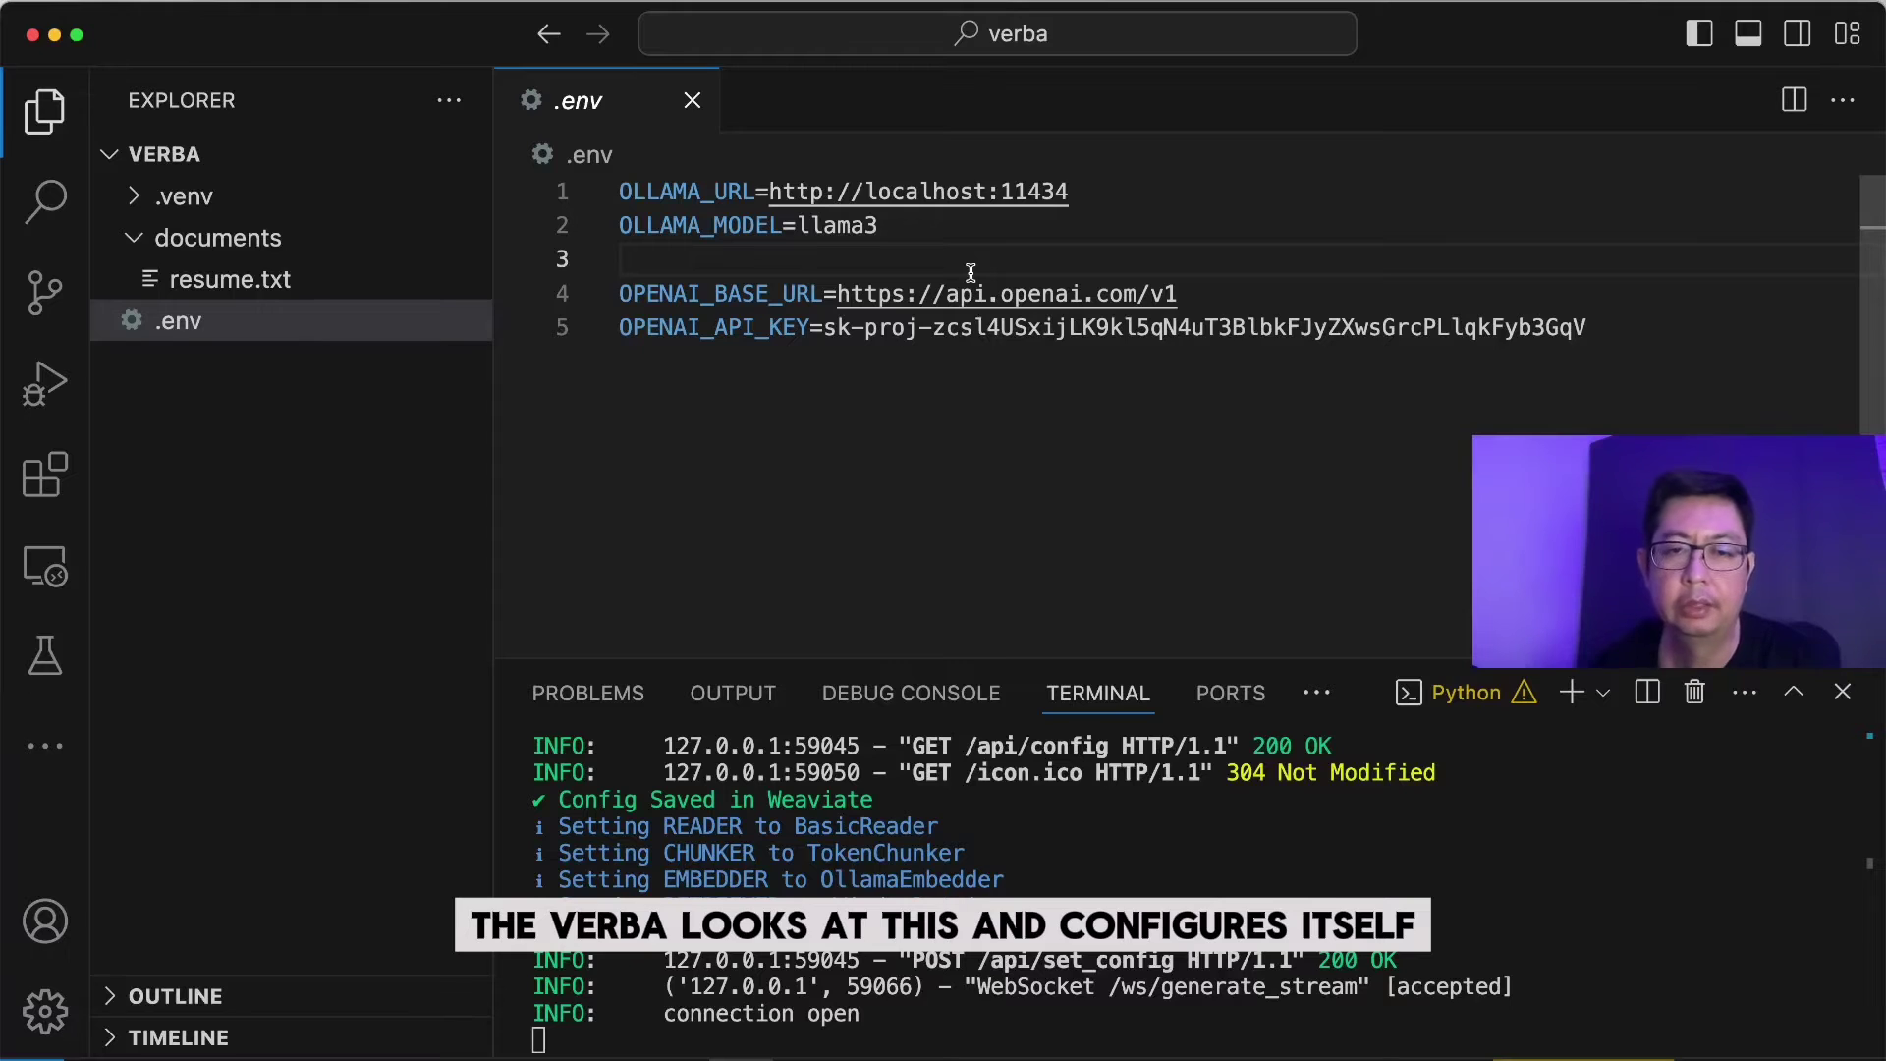
{"action": "left_click_drag", "start_coordinate": [895, 229], "coordinate": [622, 192]}
{"action": "left_click_drag", "start_coordinate": [1585, 327], "coordinate": [599, 300]}
{"action": "left_click", "coordinate": [866, 227]}
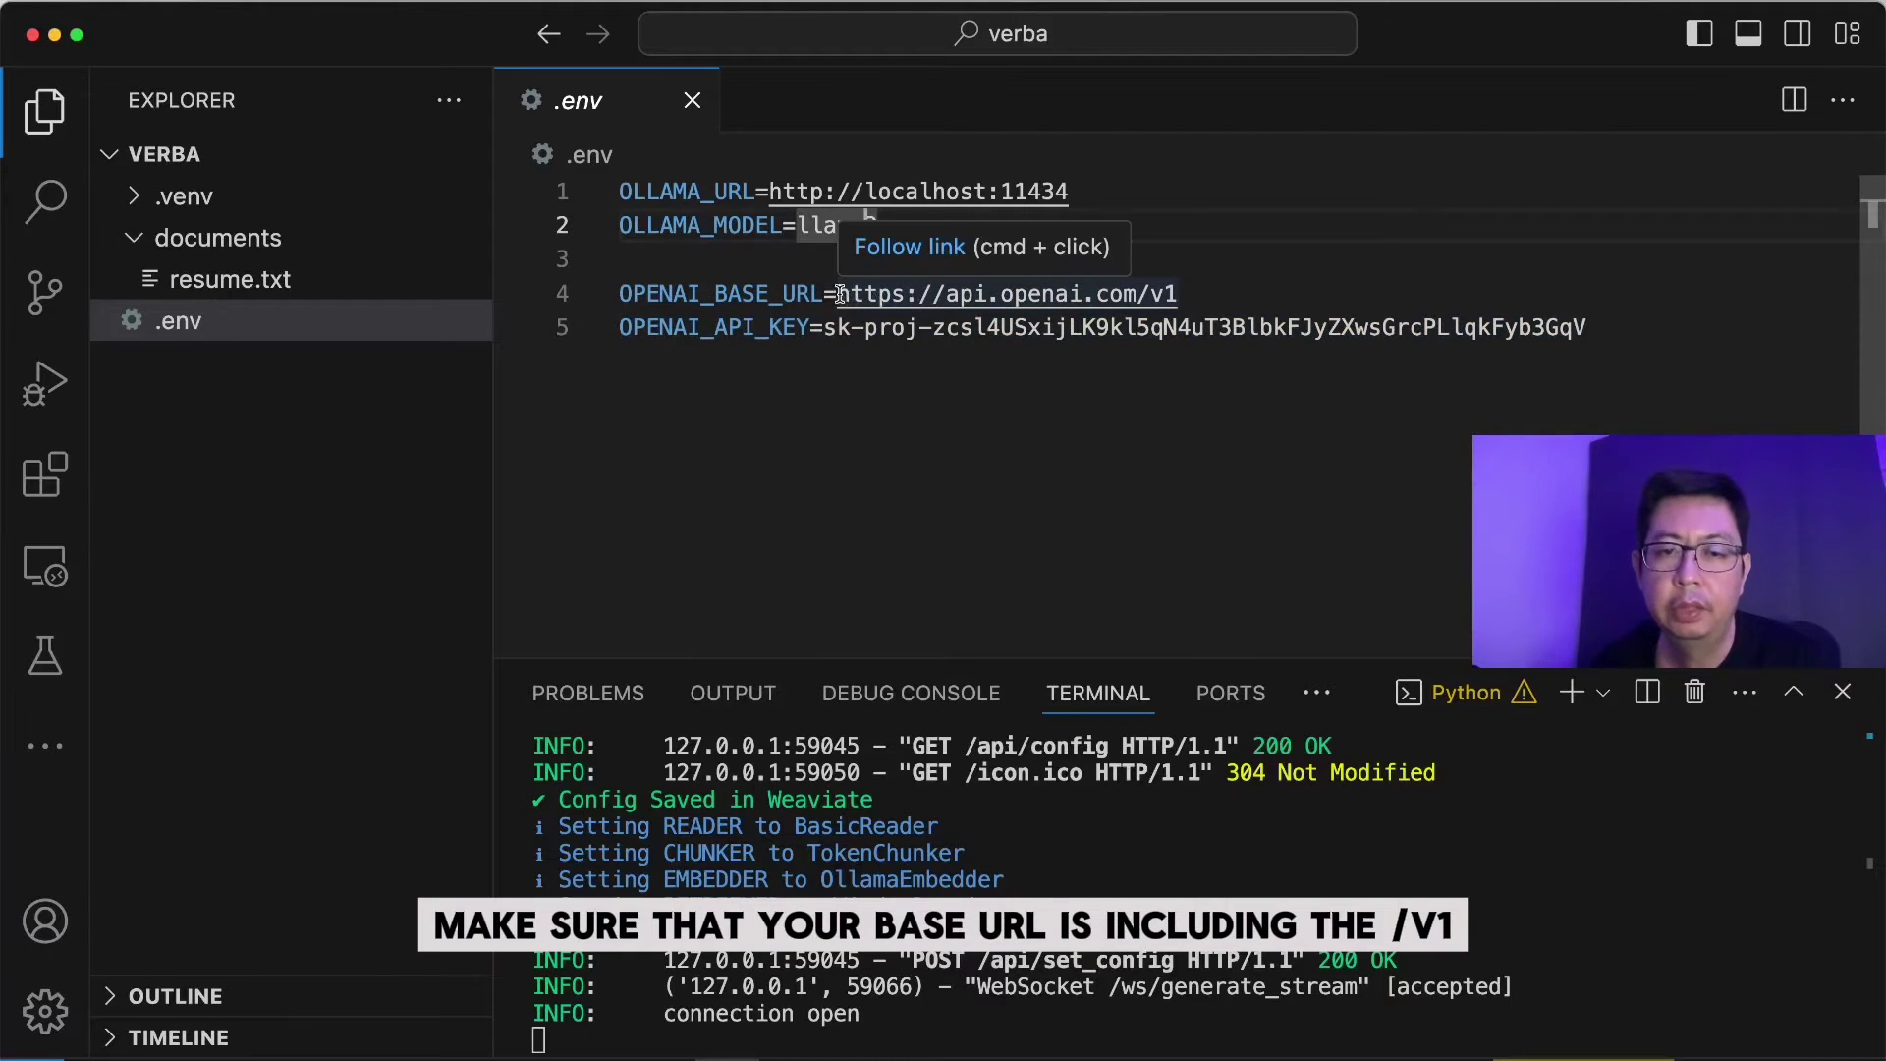
Examine the /v1 ending of OPENAI_BASE_URL and the OPENAI_API_KEY entry in the .env file
{"action": "double_click", "coordinate": [942, 327]}
{"action": "left_click_drag", "start_coordinate": [837, 294], "coordinate": [1165, 305]}
{"action": "left_click", "coordinate": [1189, 302]}
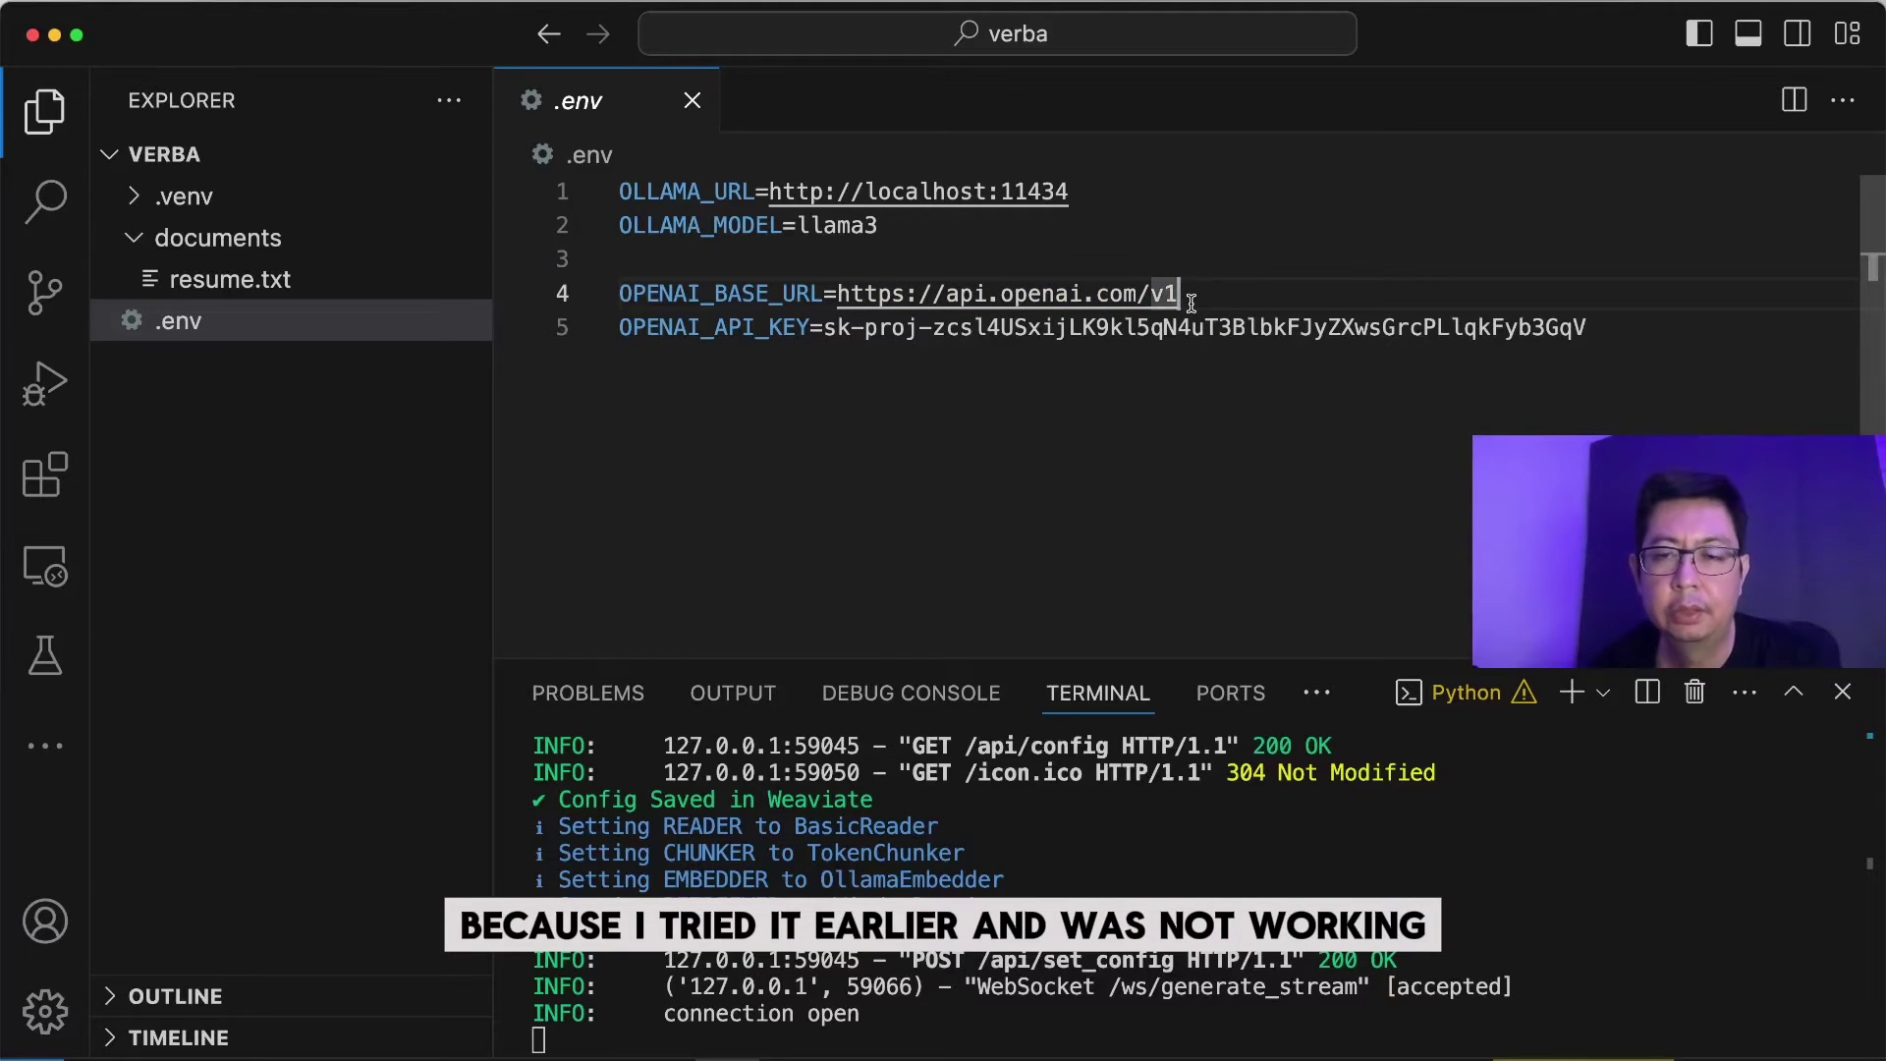
{"action": "left_click_drag", "start_coordinate": [1136, 294], "coordinate": [1175, 295]}
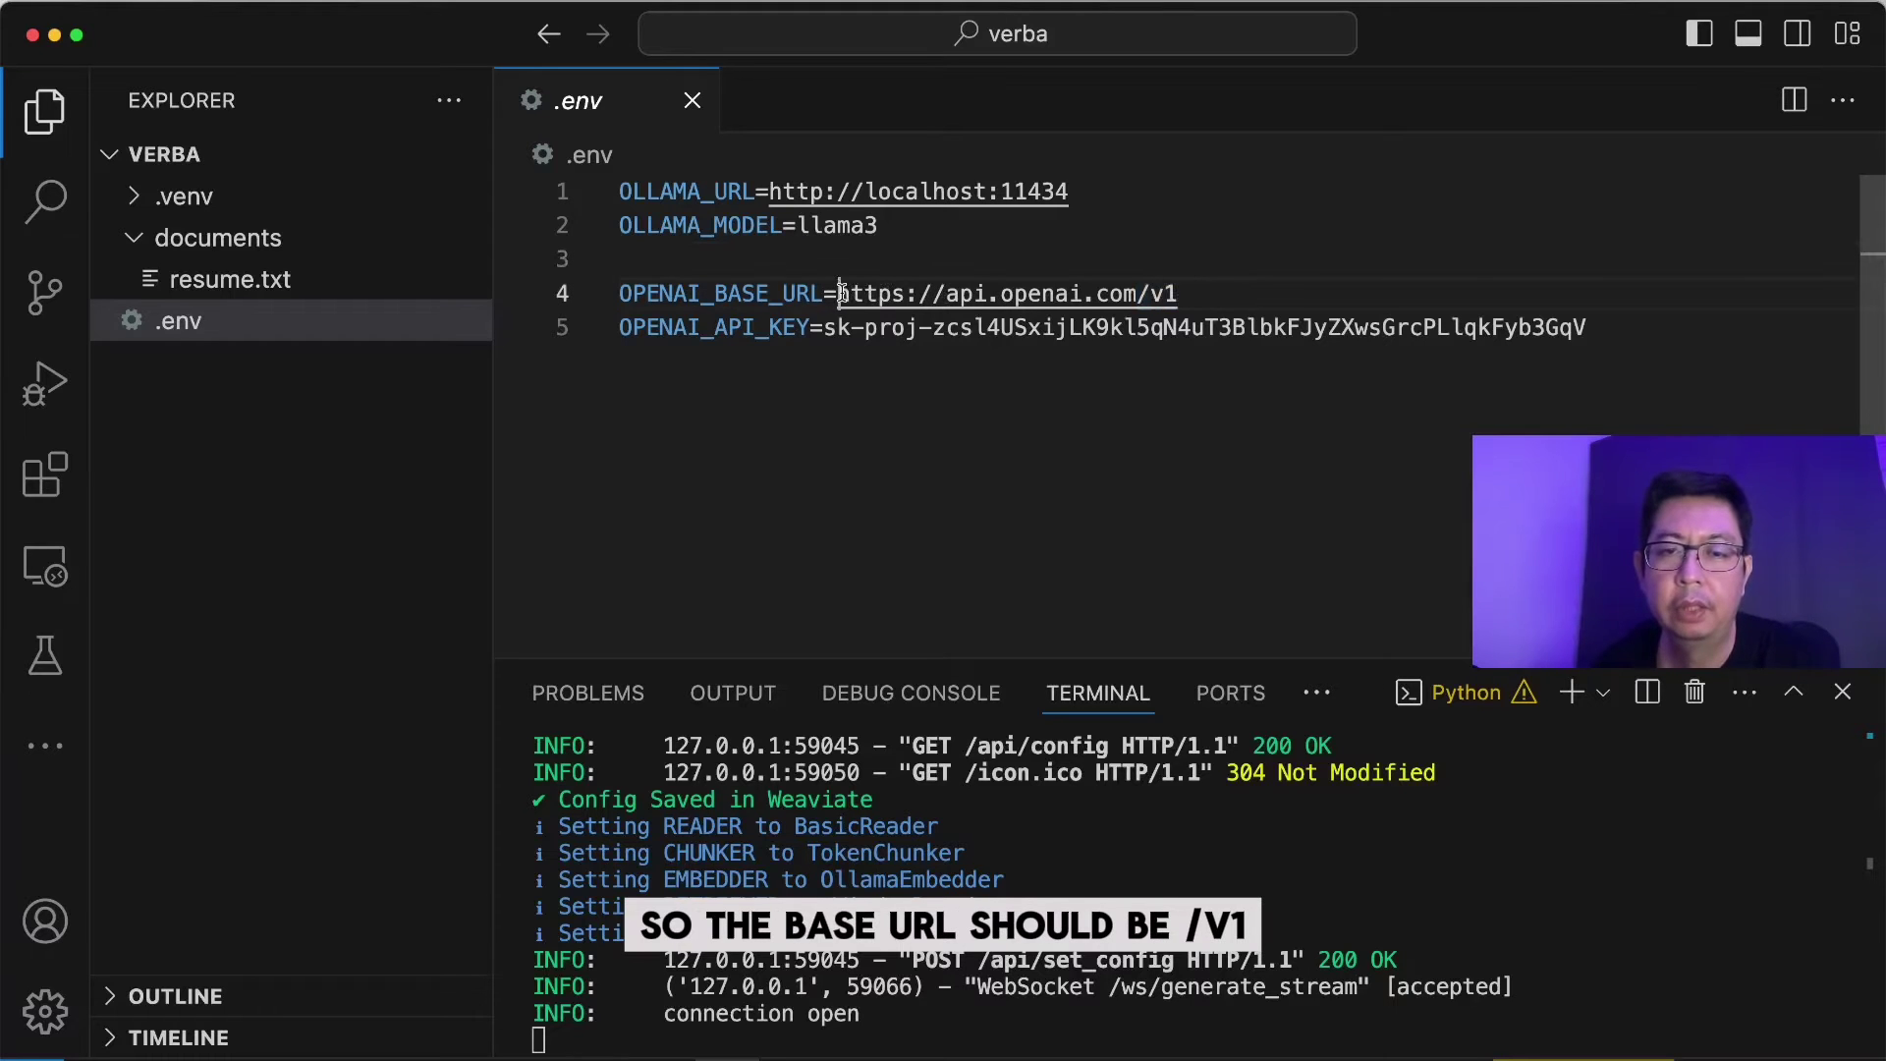
{"action": "left_click_drag", "start_coordinate": [838, 295], "coordinate": [1179, 294]}
{"action": "left_click", "coordinate": [1192, 270]}
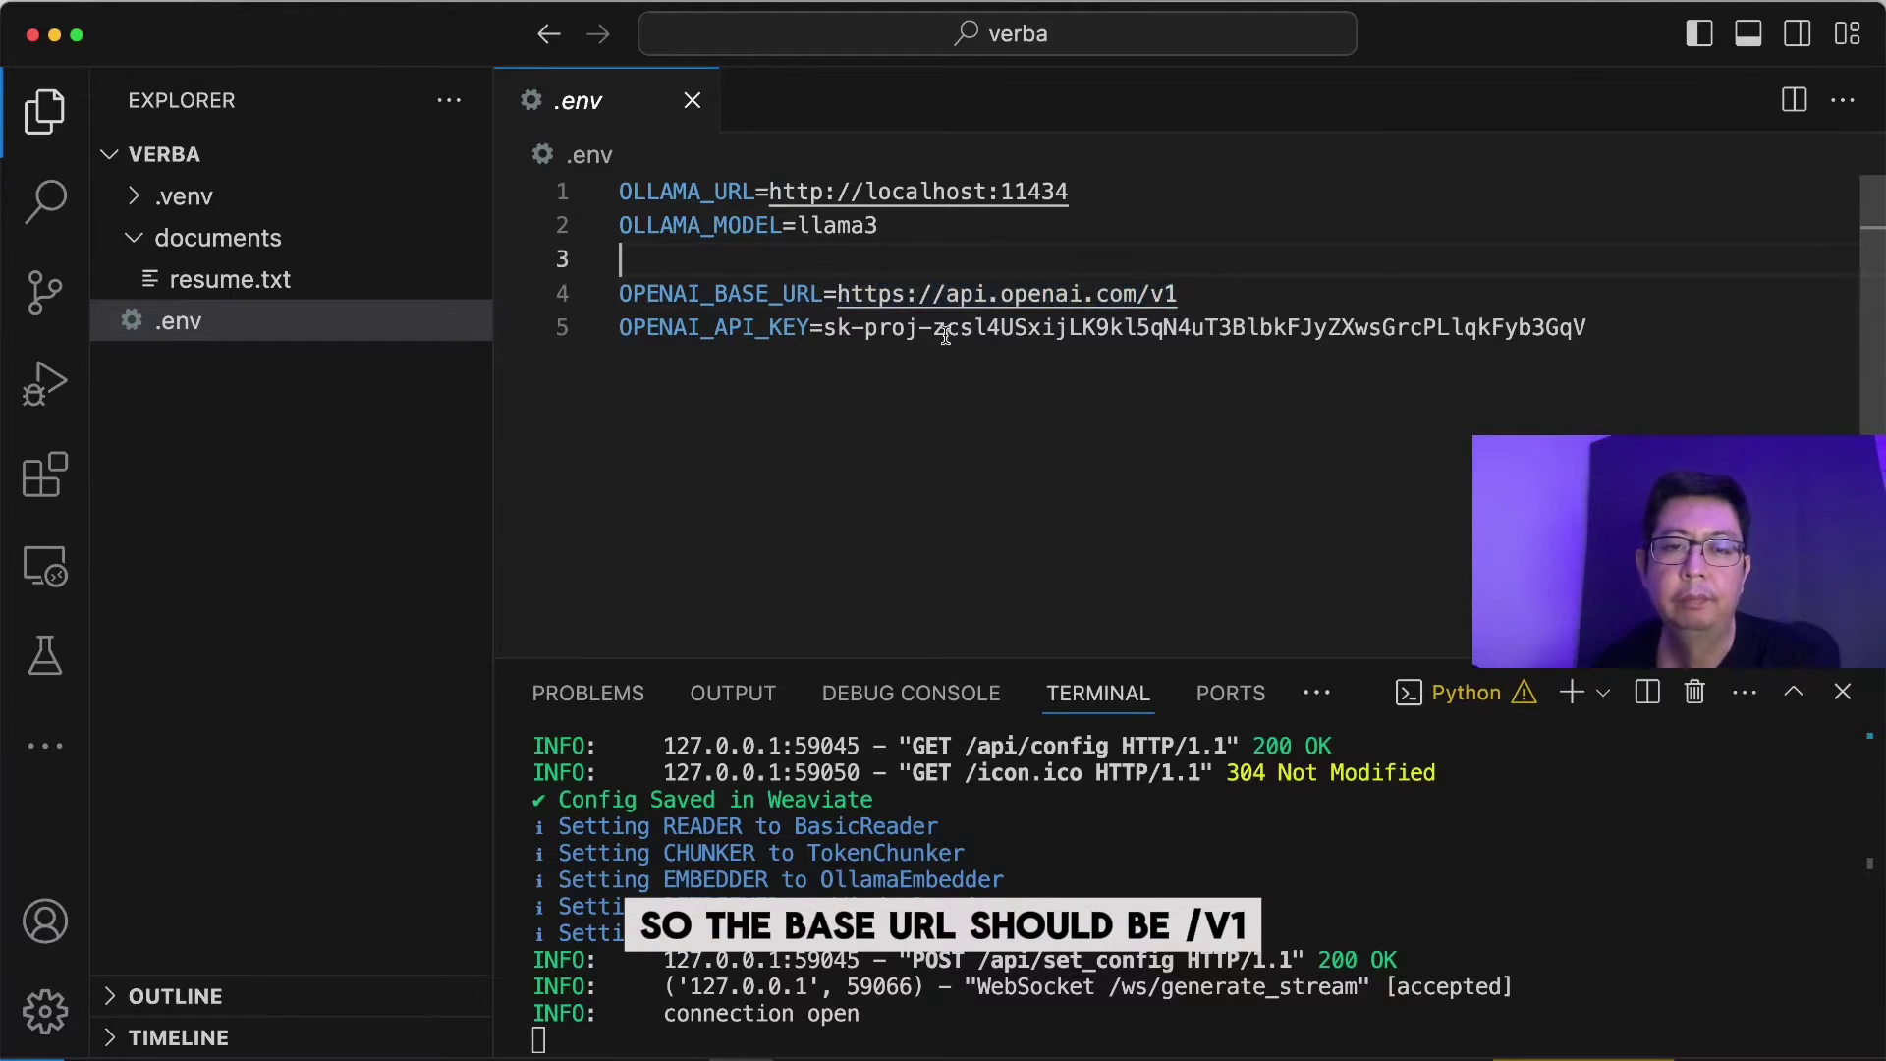
{"action": "left_click_drag", "start_coordinate": [824, 327], "coordinate": [1585, 327]}
{"action": "left_click", "coordinate": [1341, 244]}
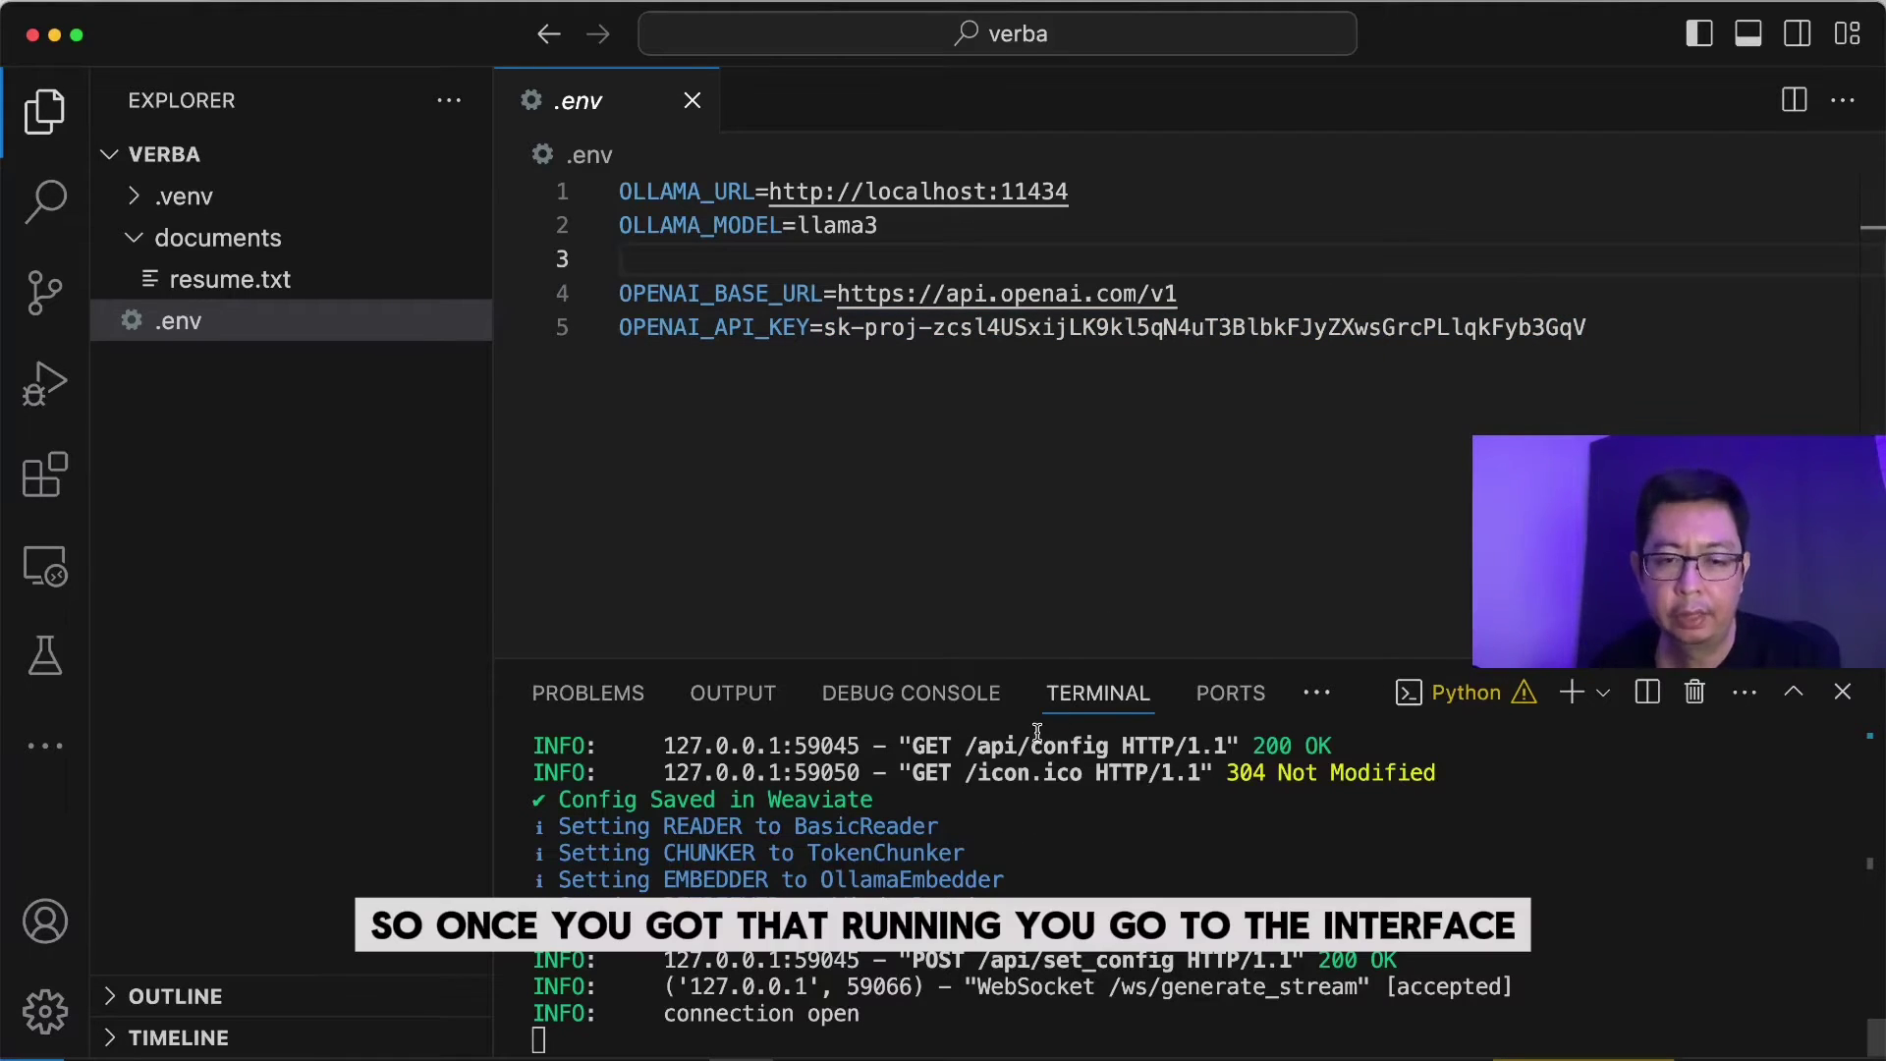
Switch back to the browser and open Verba's overview to check the available libraries and environment variables
{"action": "key", "text": "super+Tab"}
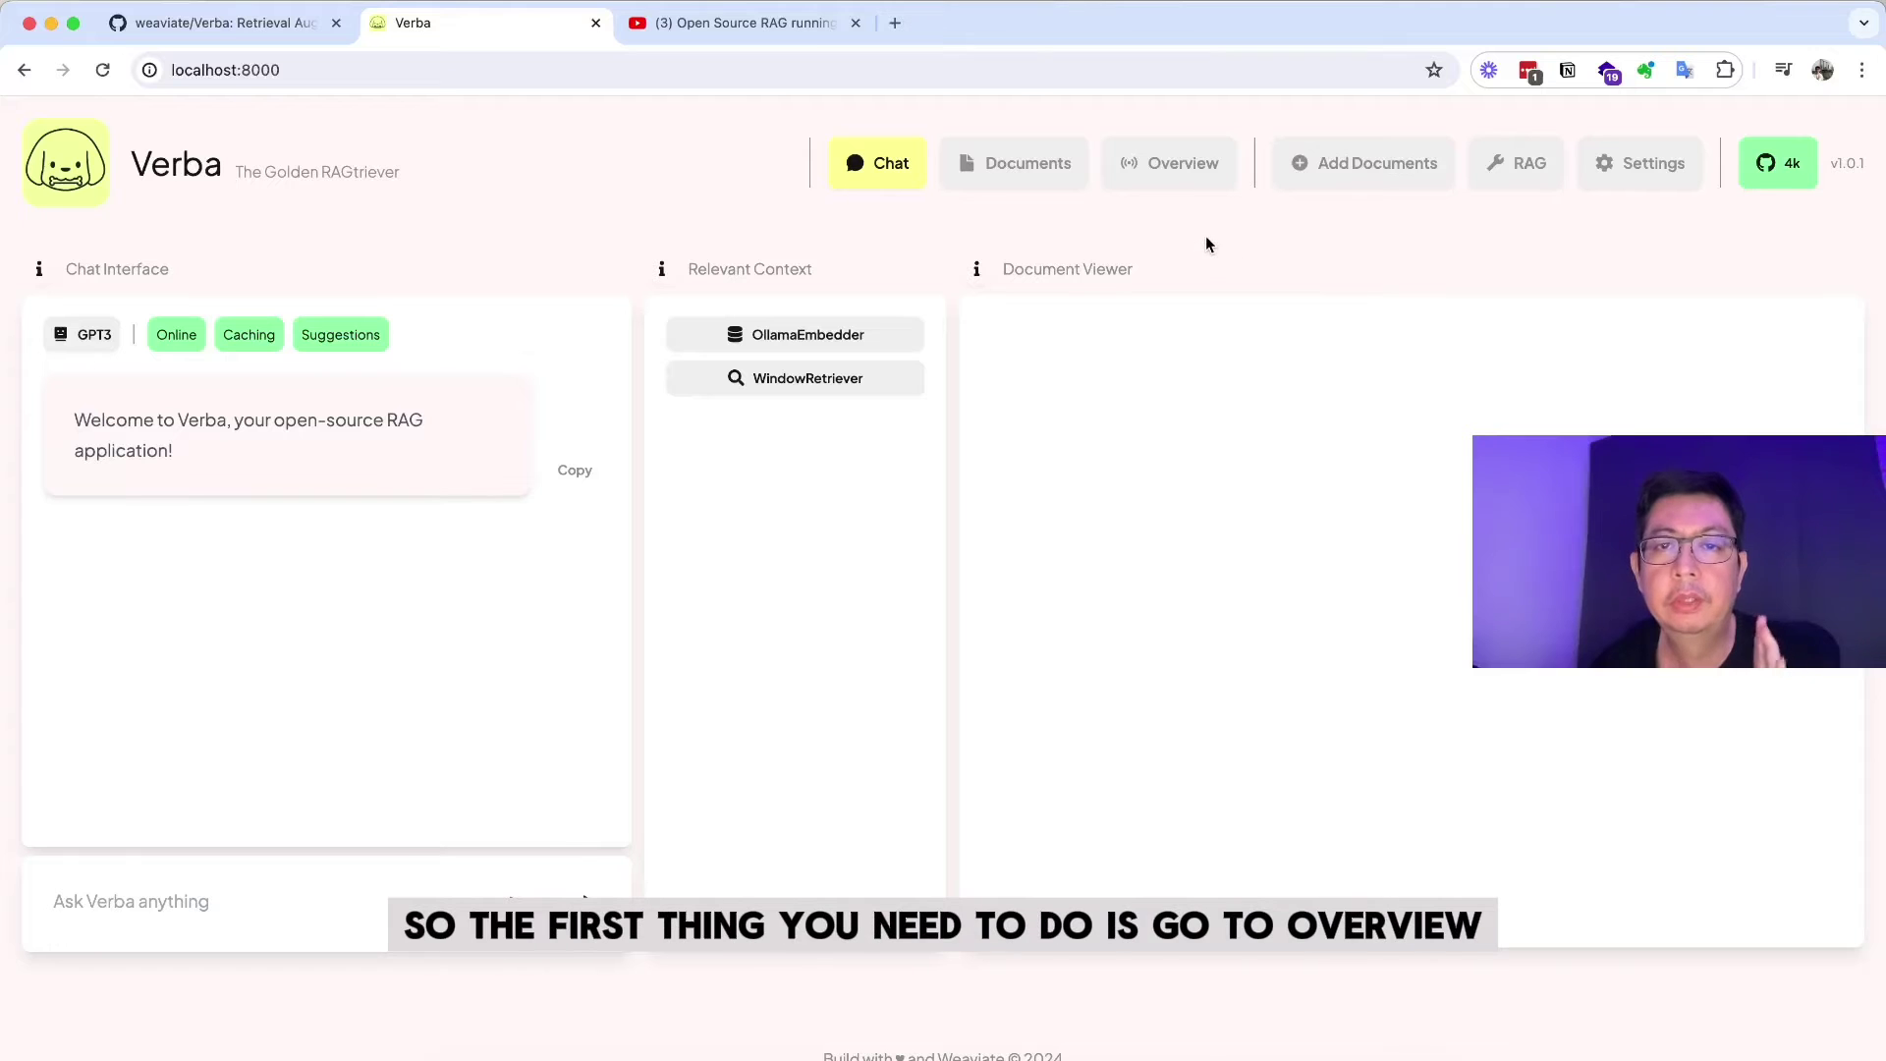
{"action": "left_click", "coordinate": [1166, 186]}
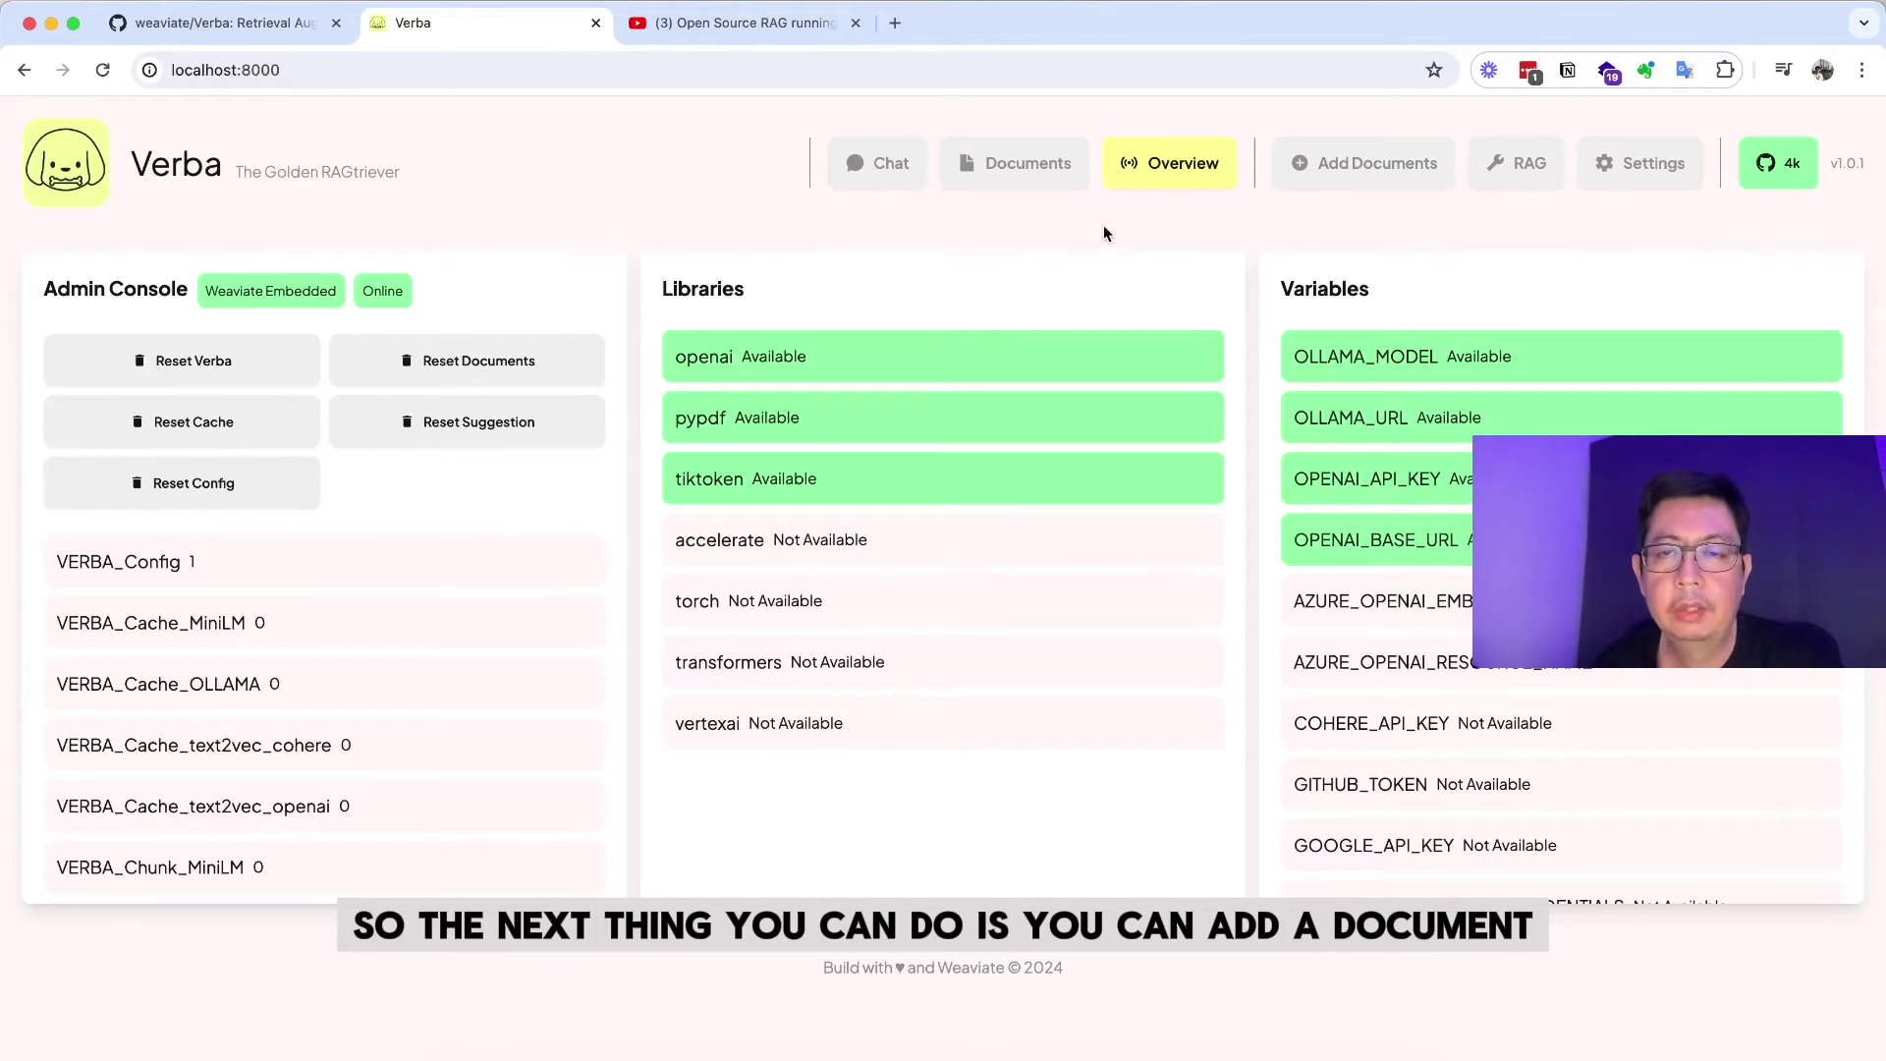
In Verba's document import form, select ADAEmbedder as the embedder and add resume.txt from the documents folder
{"action": "left_click", "coordinate": [1351, 182]}
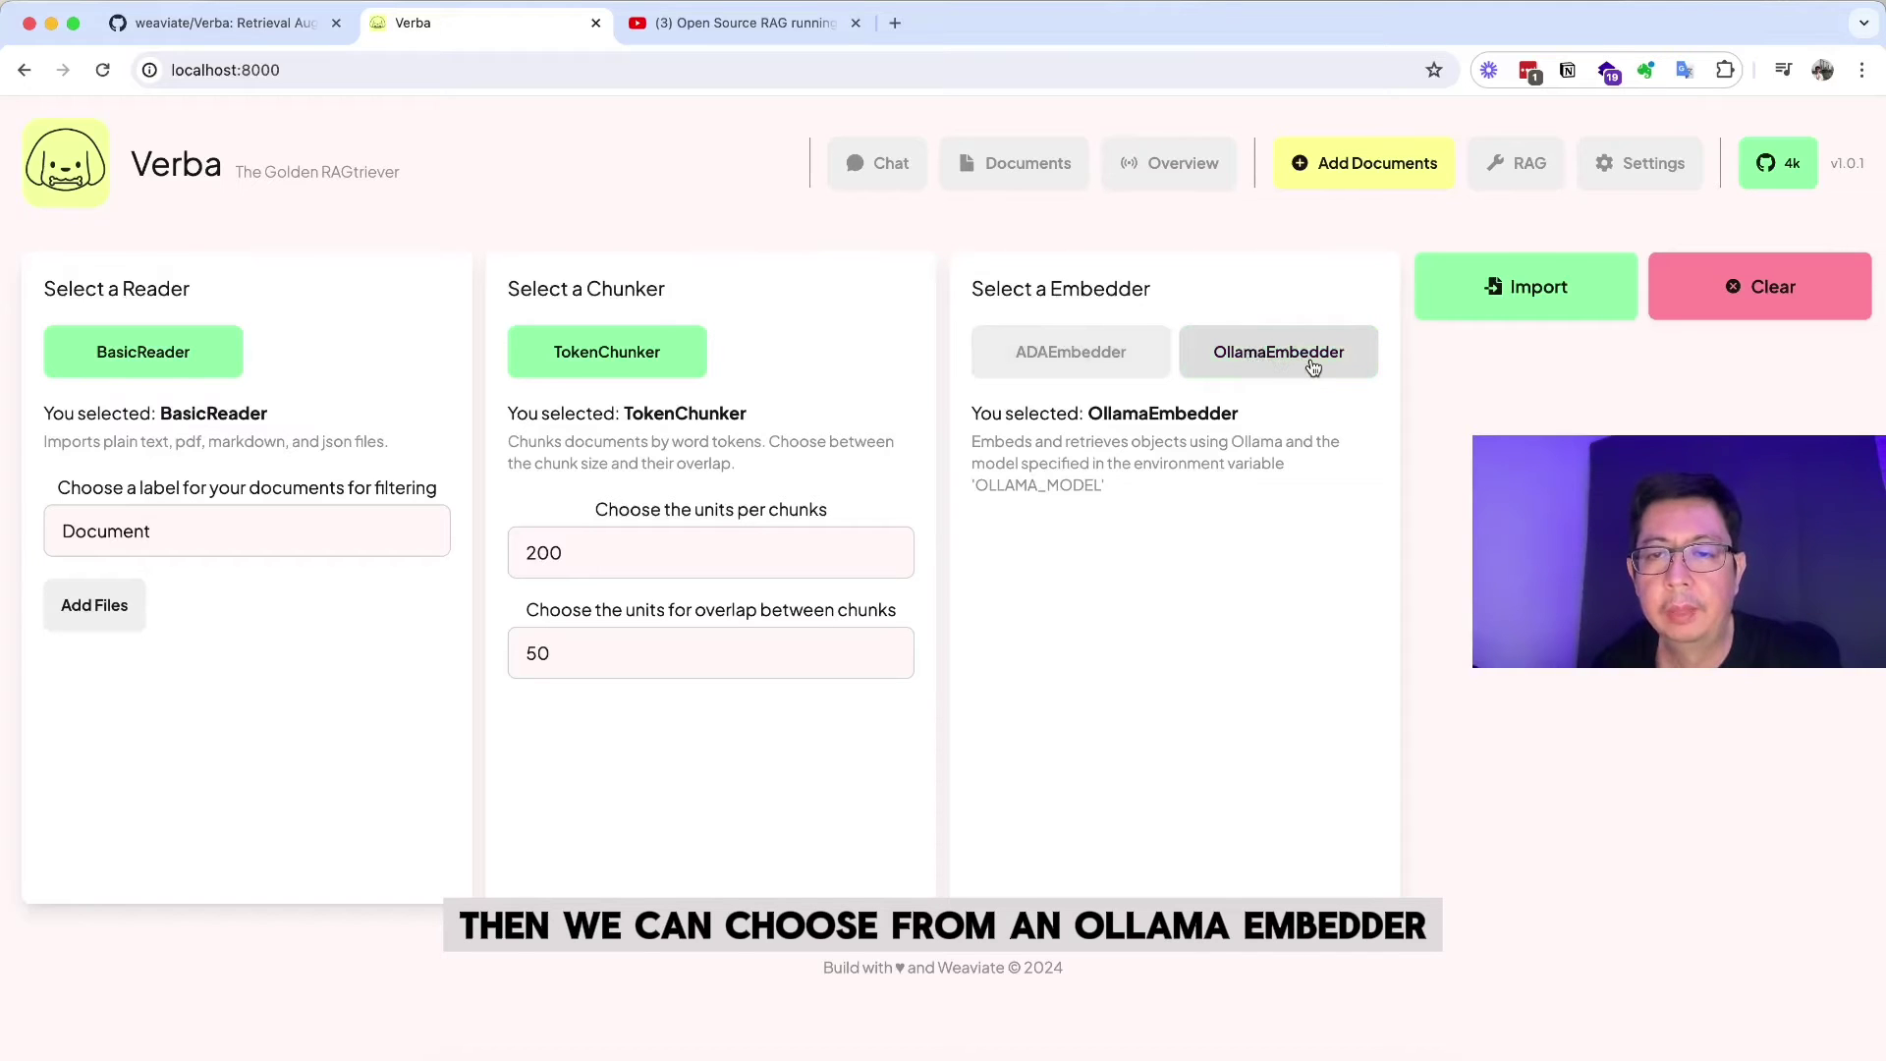
{"action": "left_click", "coordinate": [1124, 370]}
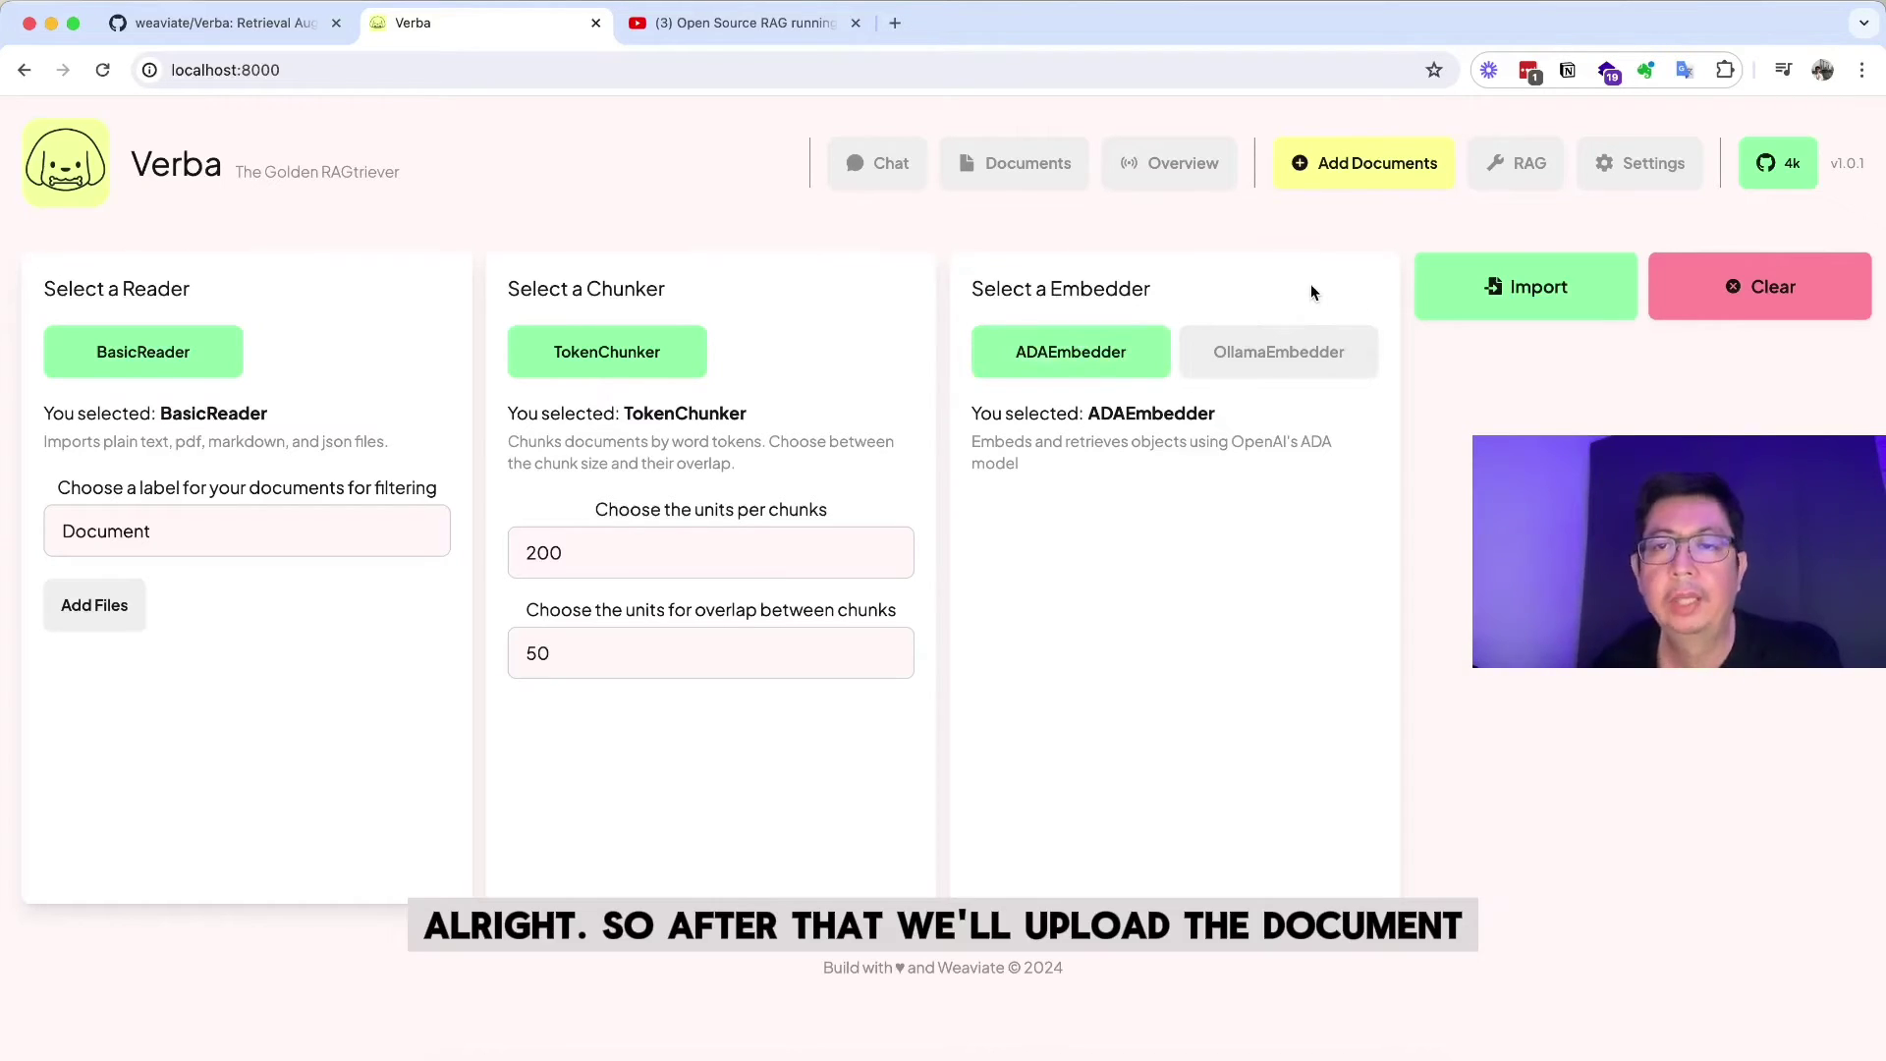
{"action": "left_click", "coordinate": [120, 614]}
{"action": "left_click", "coordinate": [659, 235]}
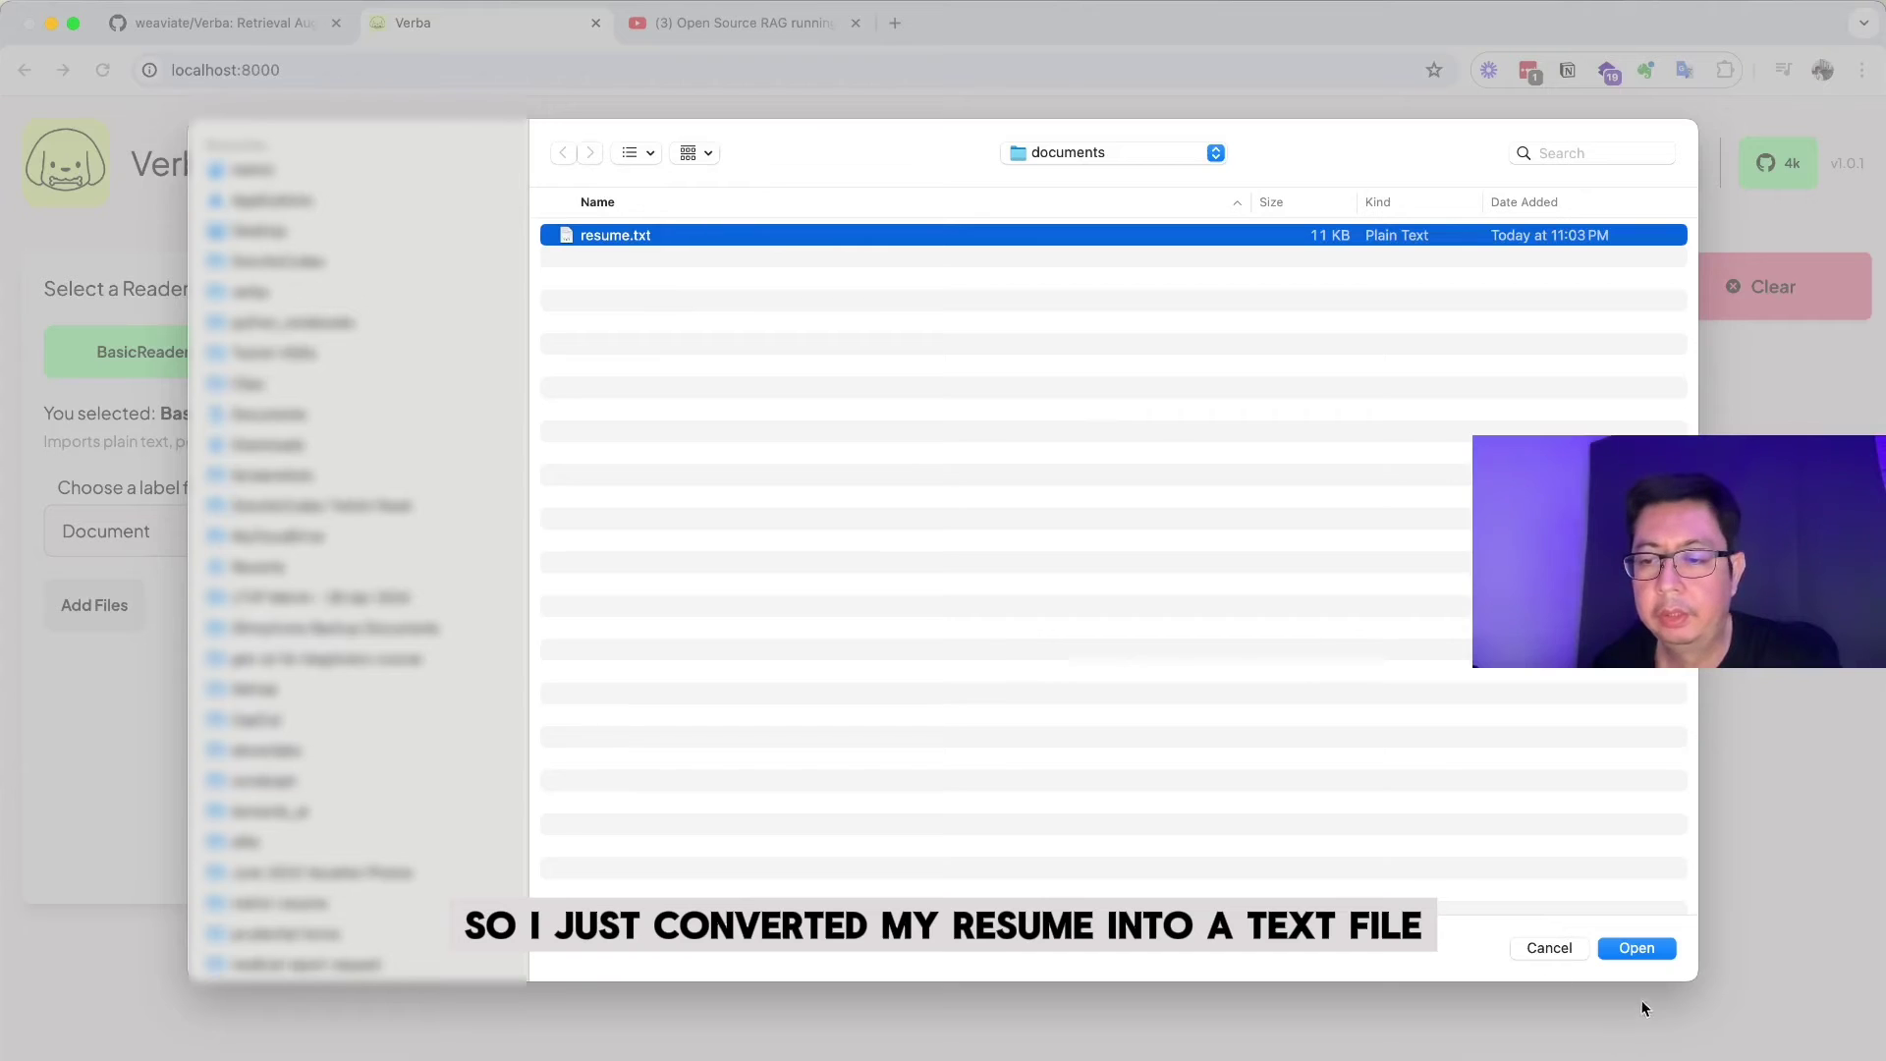
{"action": "left_click", "coordinate": [1658, 953]}
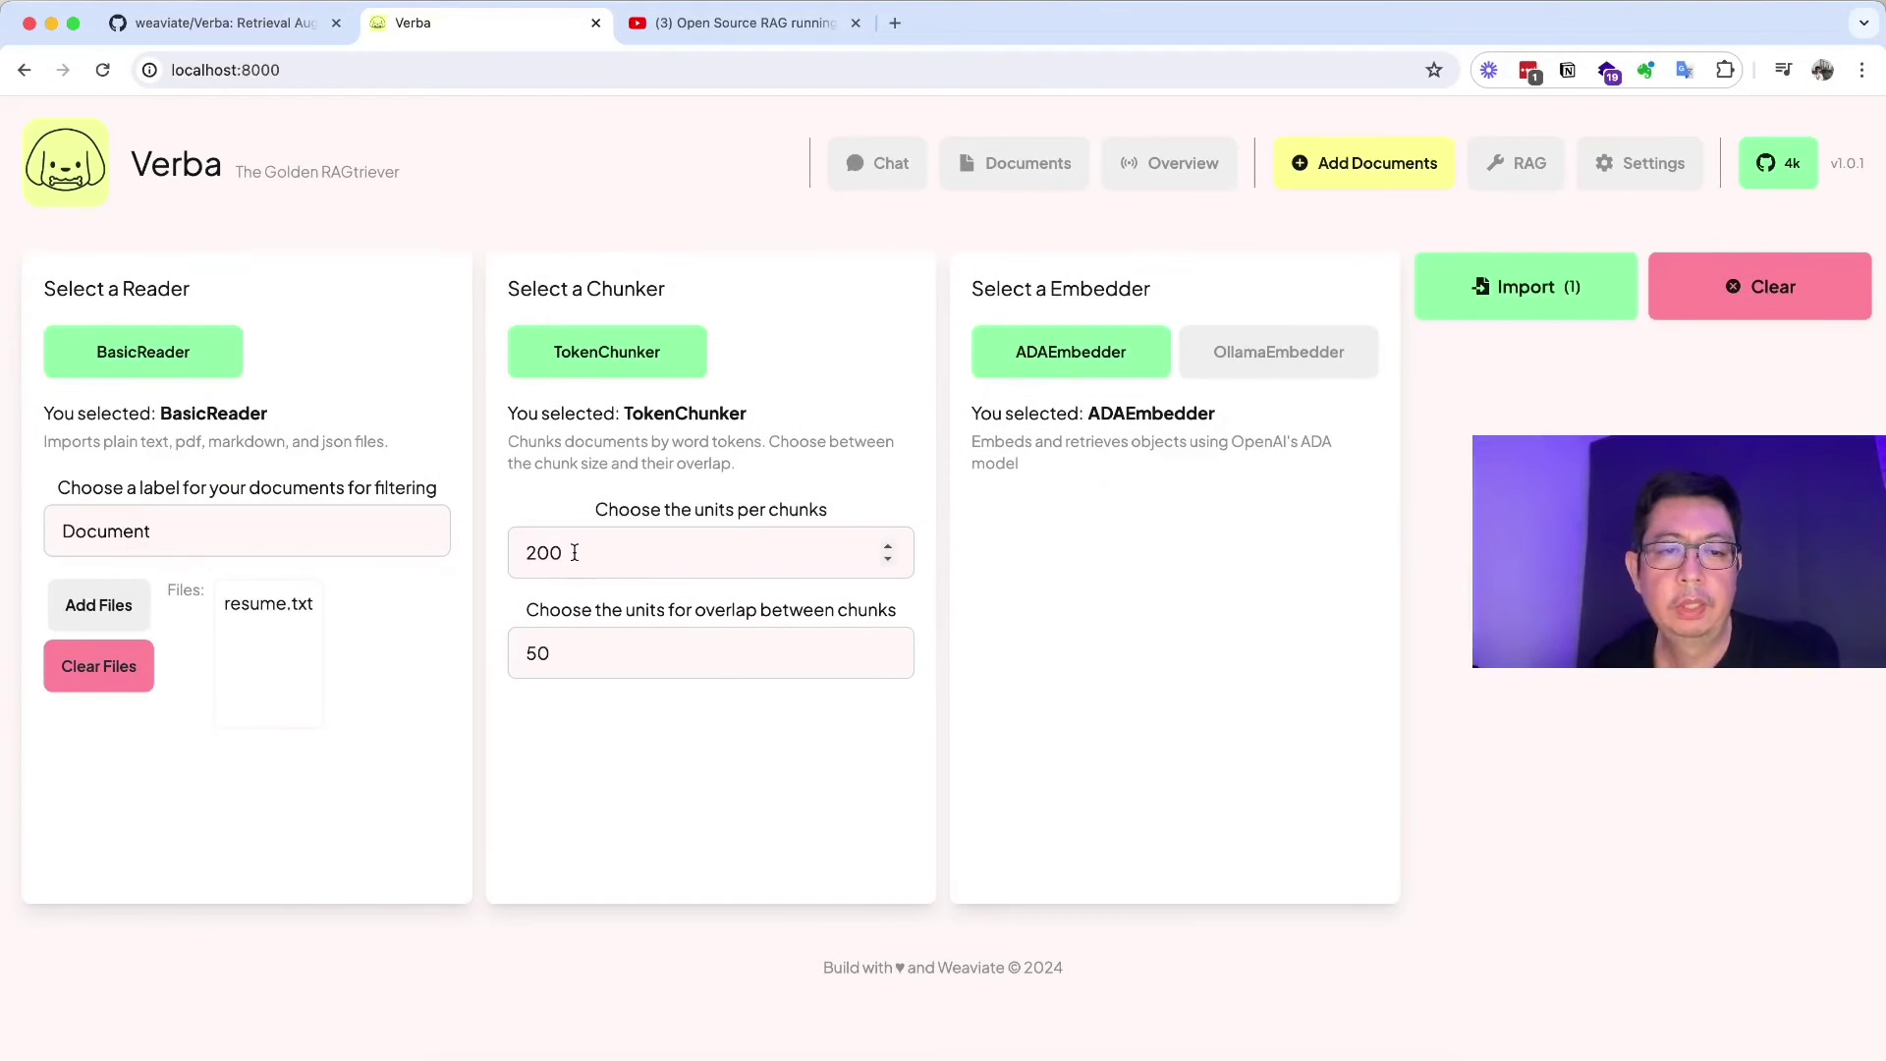
Set the TokenChunker's units per chunk to 200
{"action": "double_click", "coordinate": [574, 552]}
{"action": "type", "text": "100"}
{"action": "key", "text": "BackSpace"}
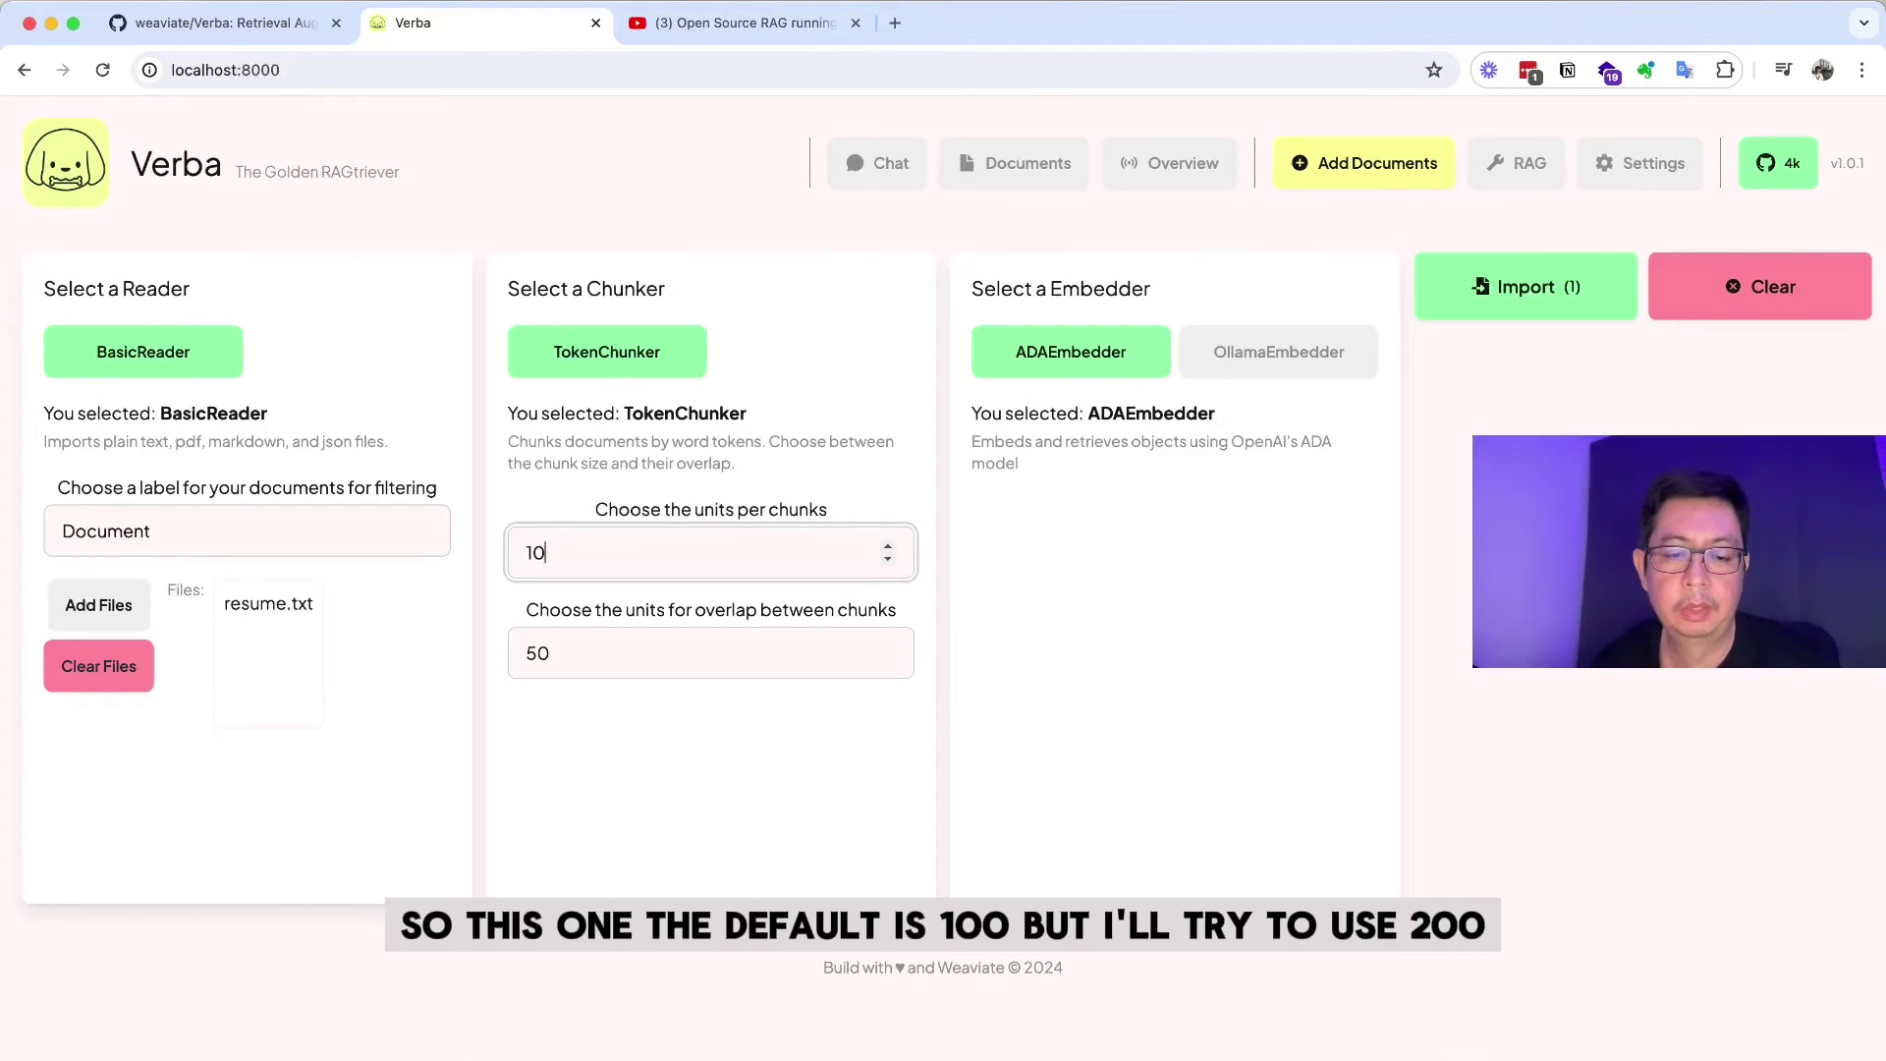
{"action": "key", "text": "BackSpace"}
{"action": "key", "text": "BackSpace"}
{"action": "type", "text": "2000"}
{"action": "key", "text": "BackSpace"}
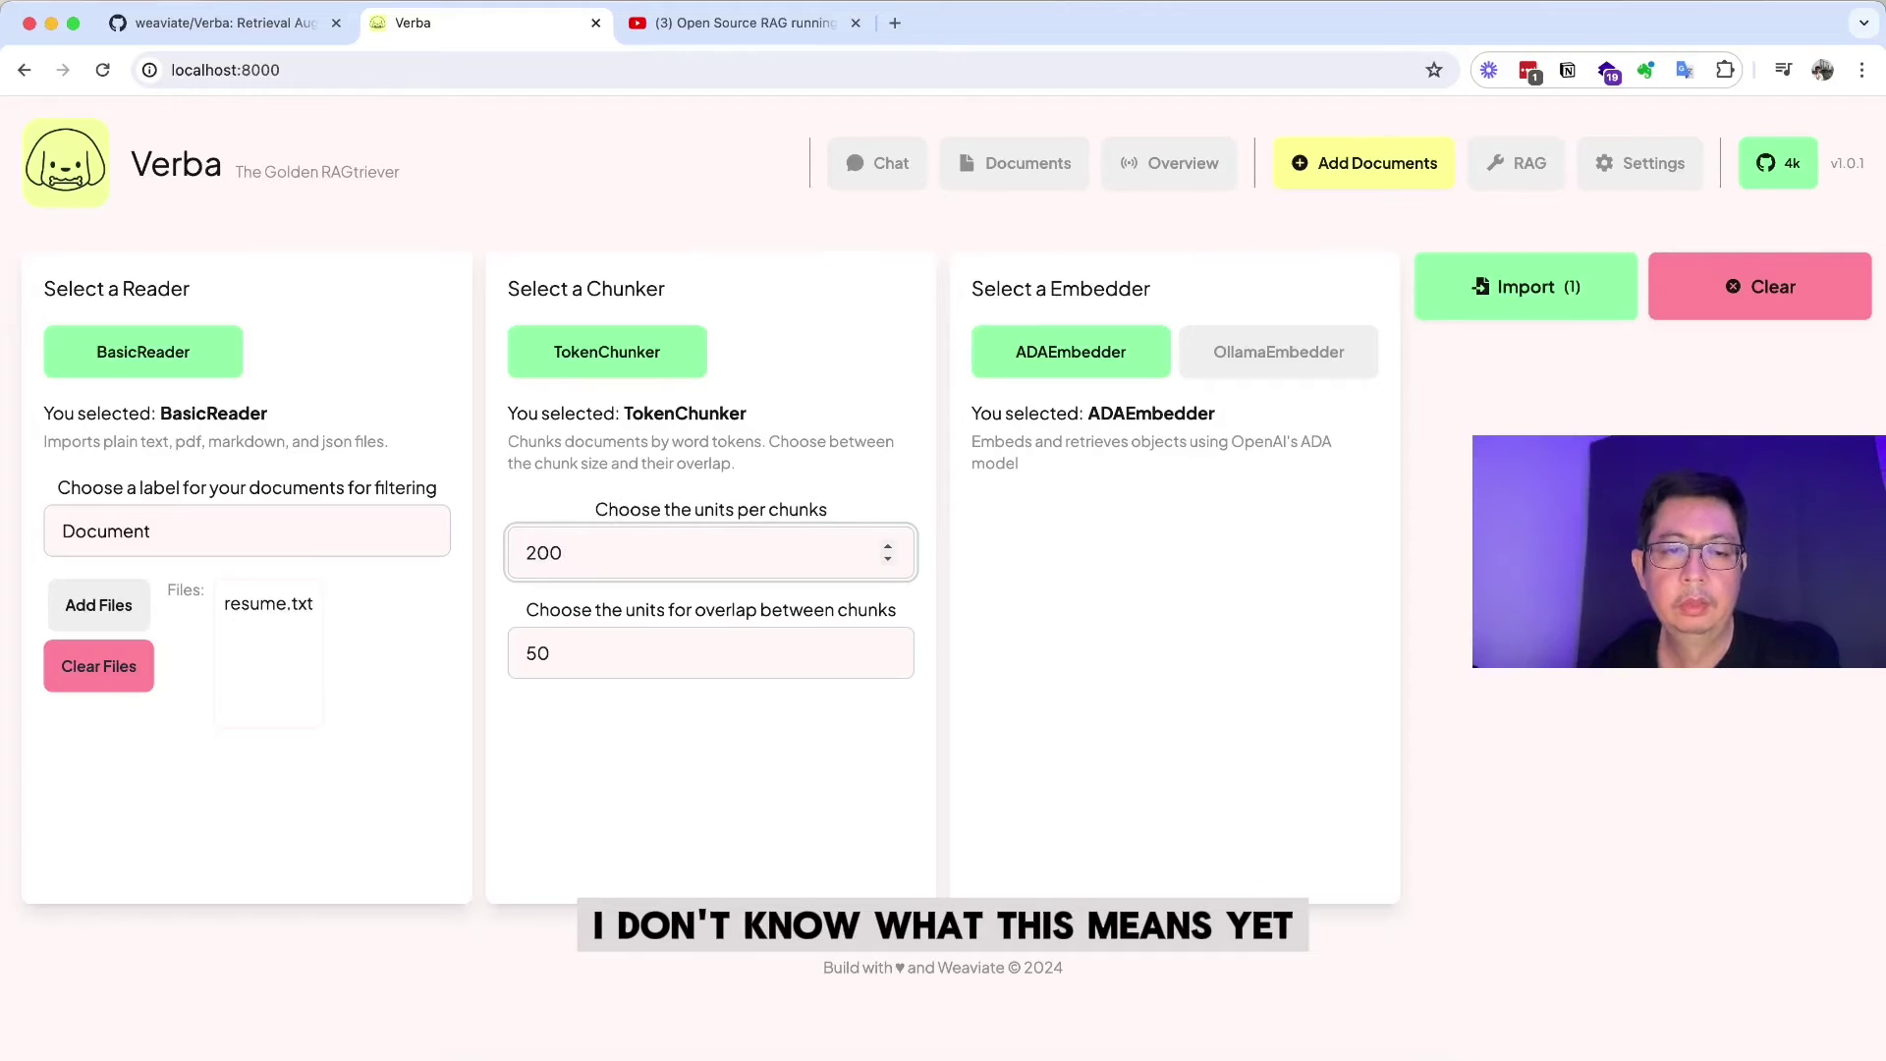
{"action": "left_click", "coordinate": [1084, 569]}
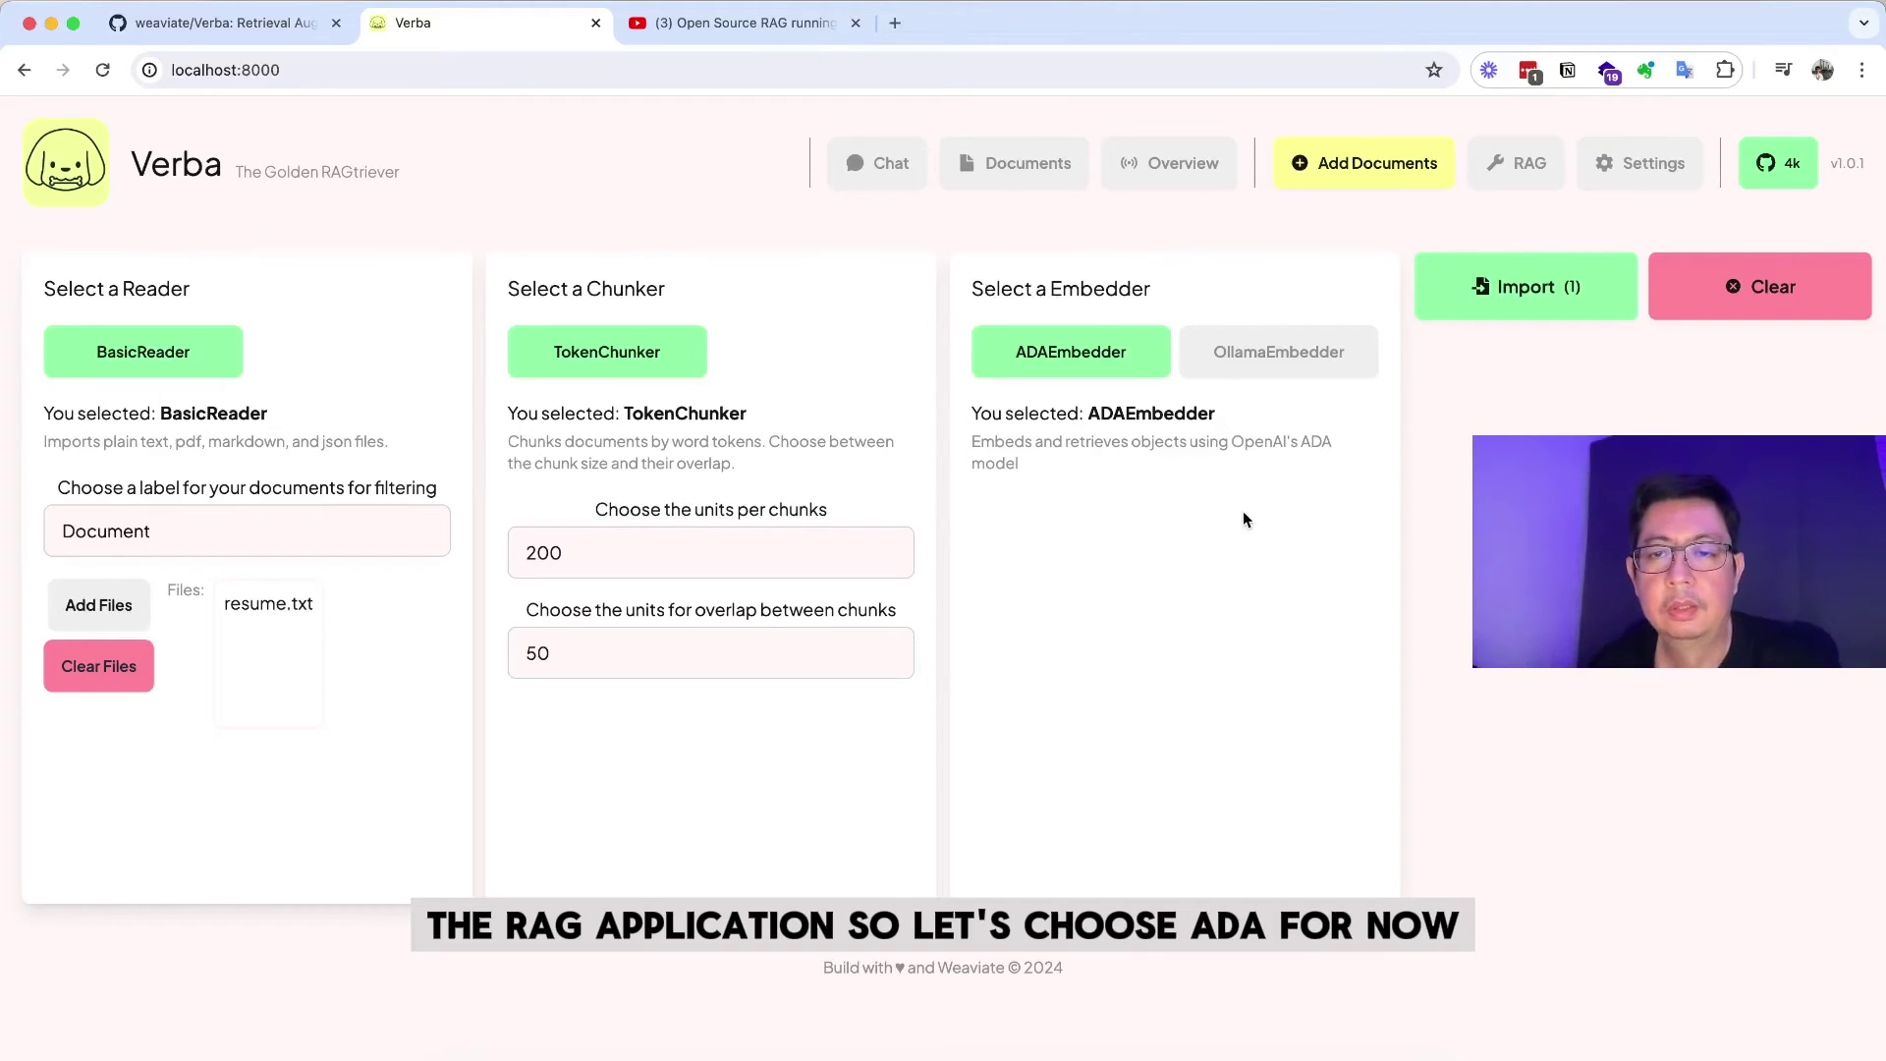
Import resume.txt with ADAEmbedder as the embedder, and view it among the imported documents
{"action": "left_click", "coordinate": [1103, 351]}
{"action": "left_click", "coordinate": [1490, 309]}
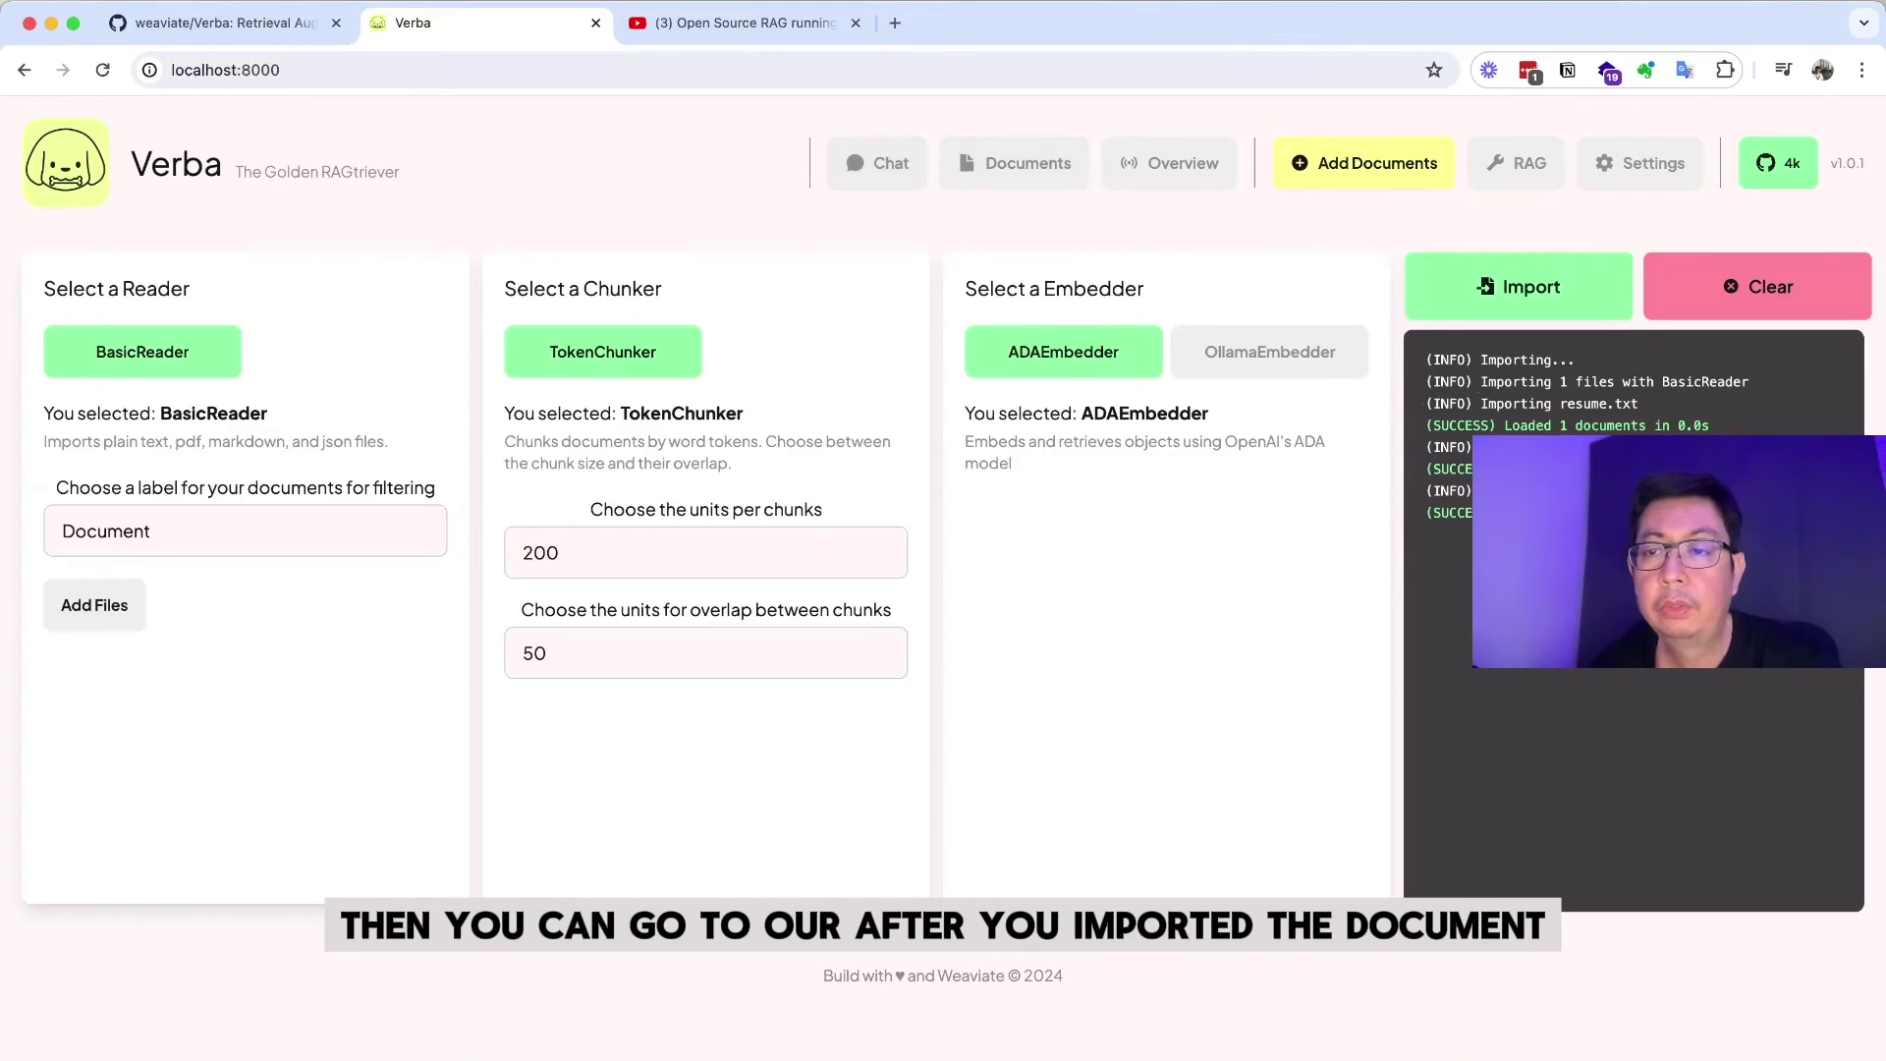
{"action": "left_click", "coordinate": [1032, 165]}
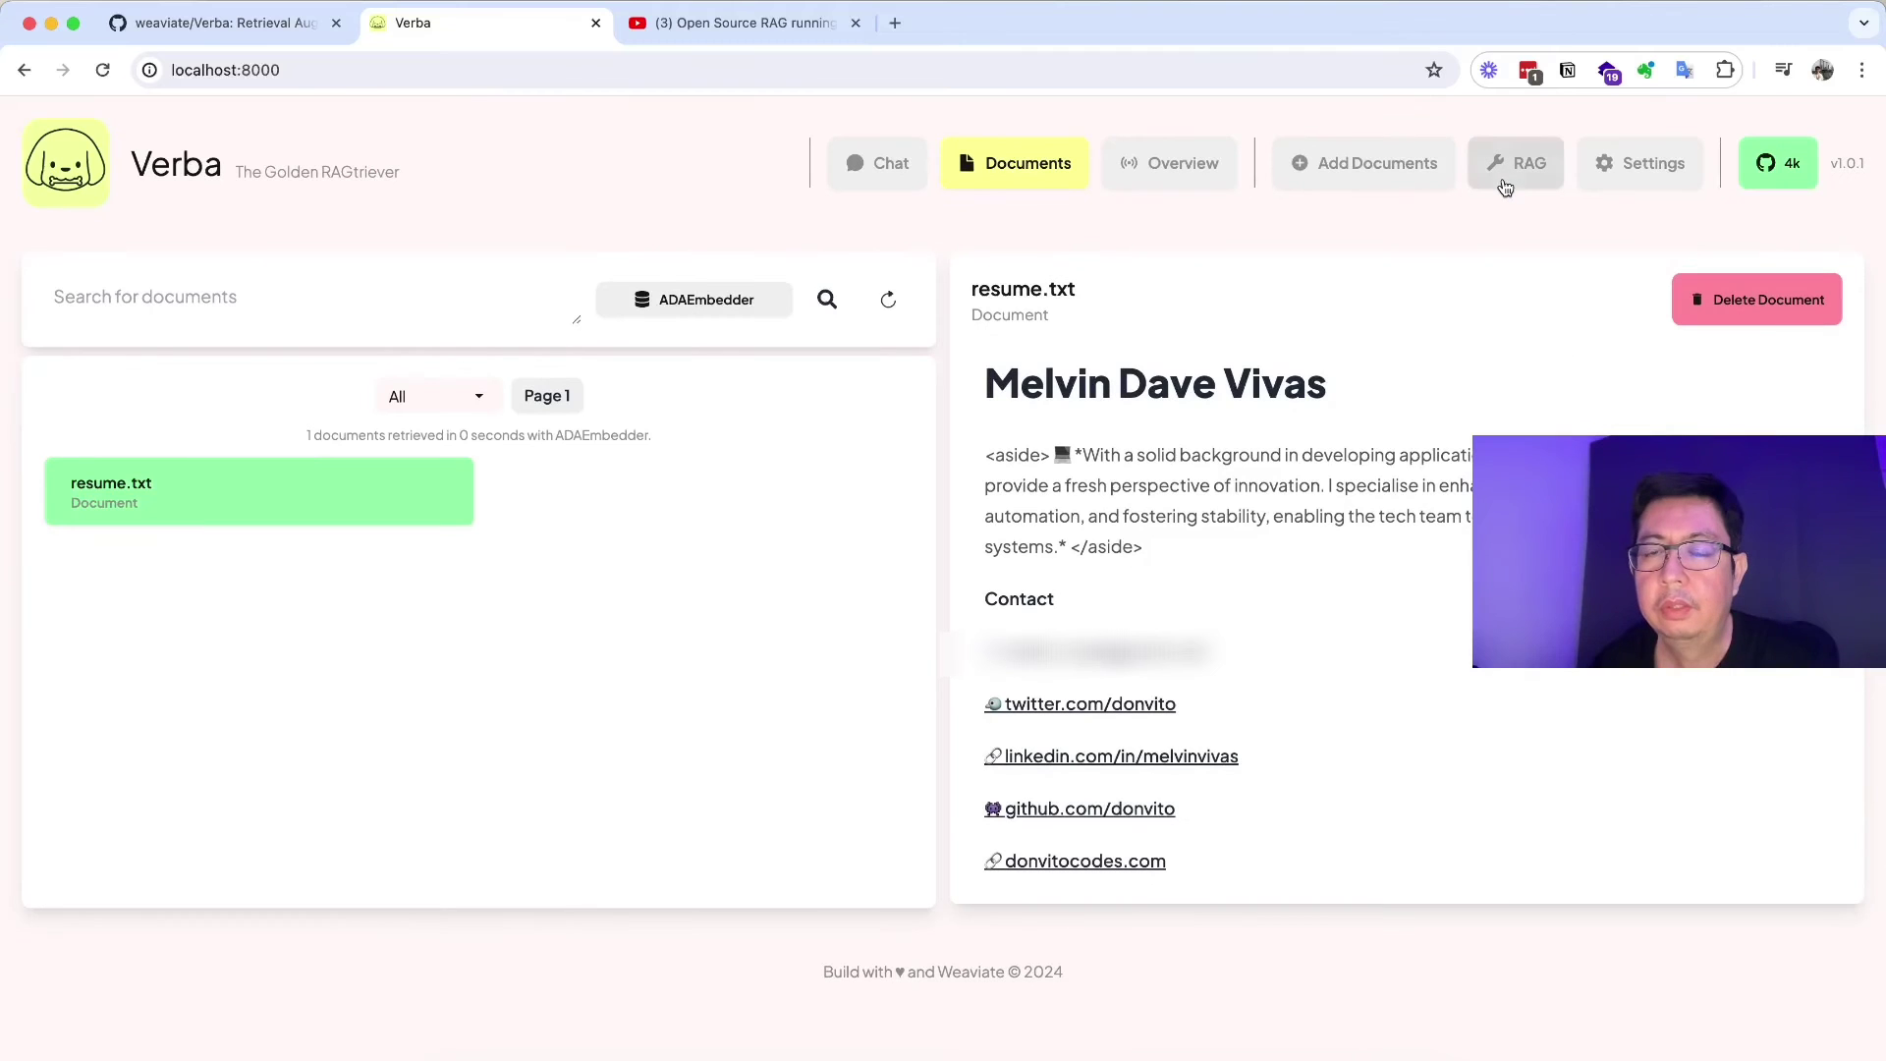
Ask the Verba chat what the resume owner's last job was
{"action": "left_click", "coordinate": [864, 164]}
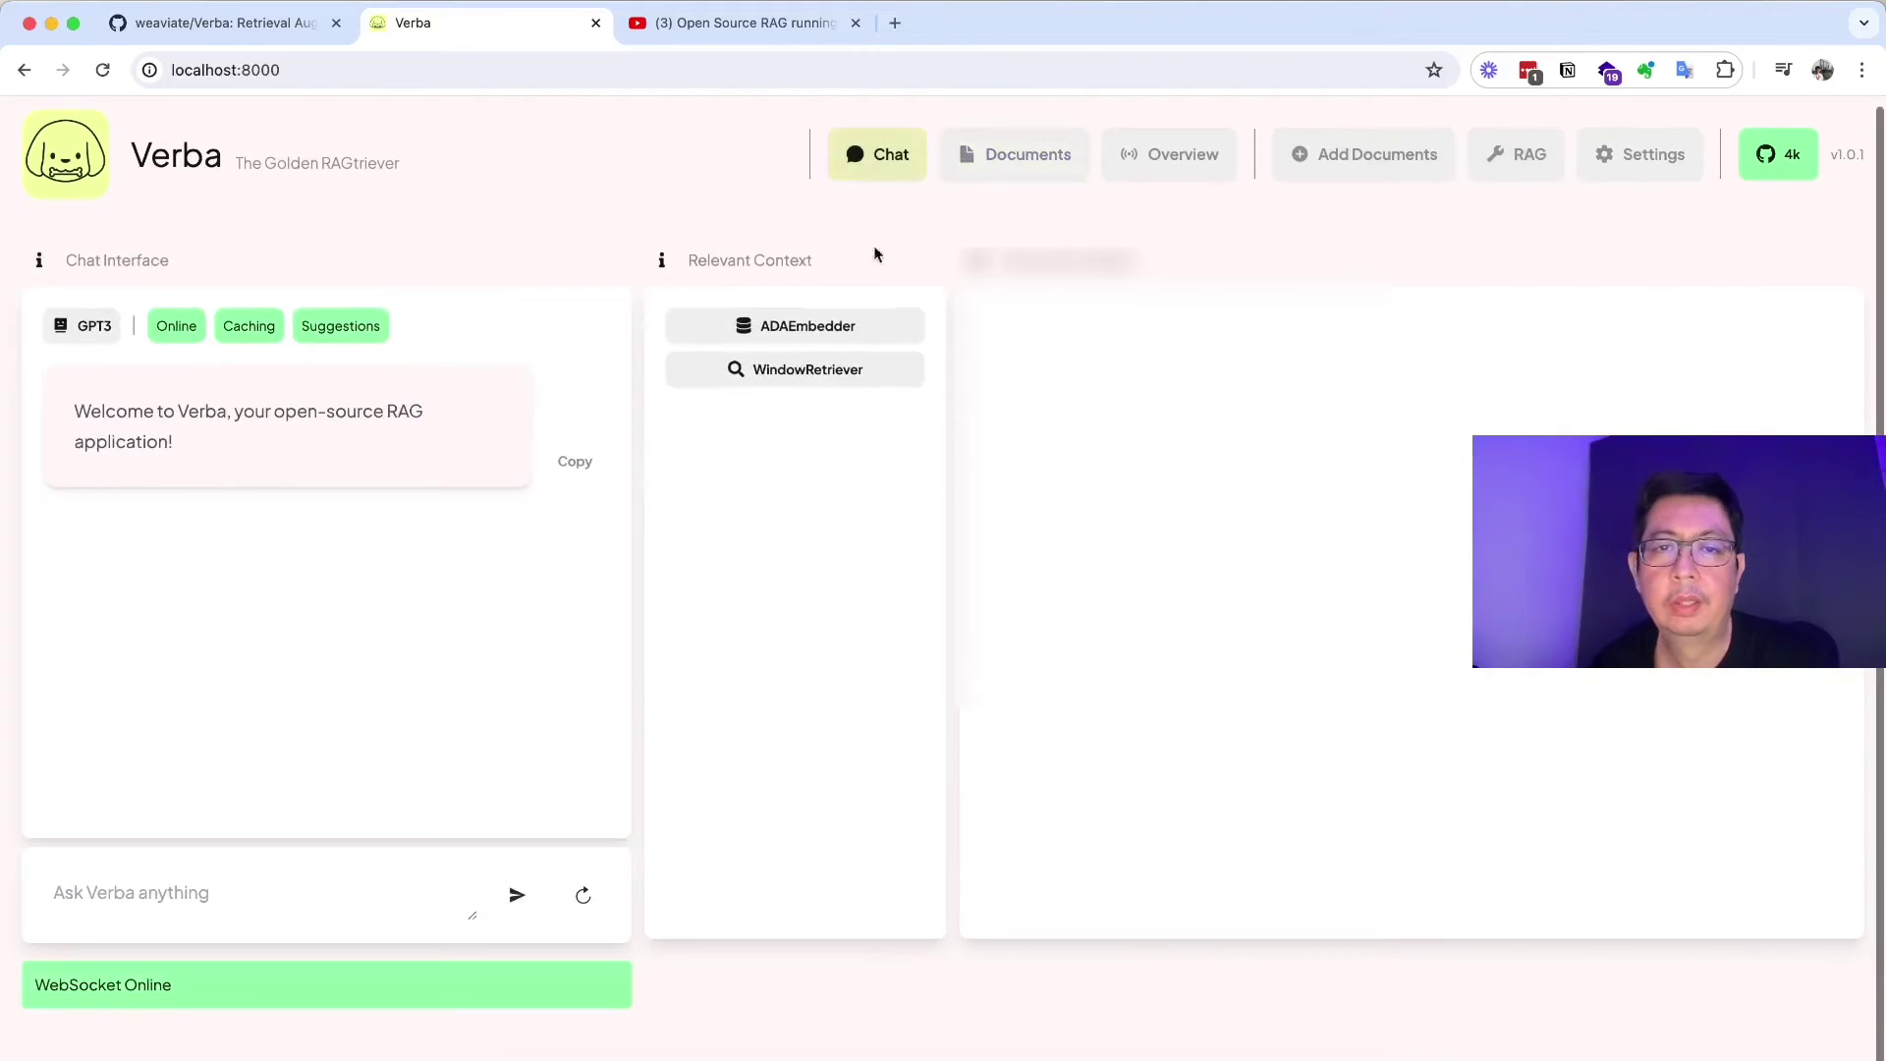
{"action": "left_click", "coordinate": [348, 879]}
{"action": "type", "text": "what was mel"}
{"action": "key", "text": "BackSpace"}
{"action": "type", "text": "lvin's "}
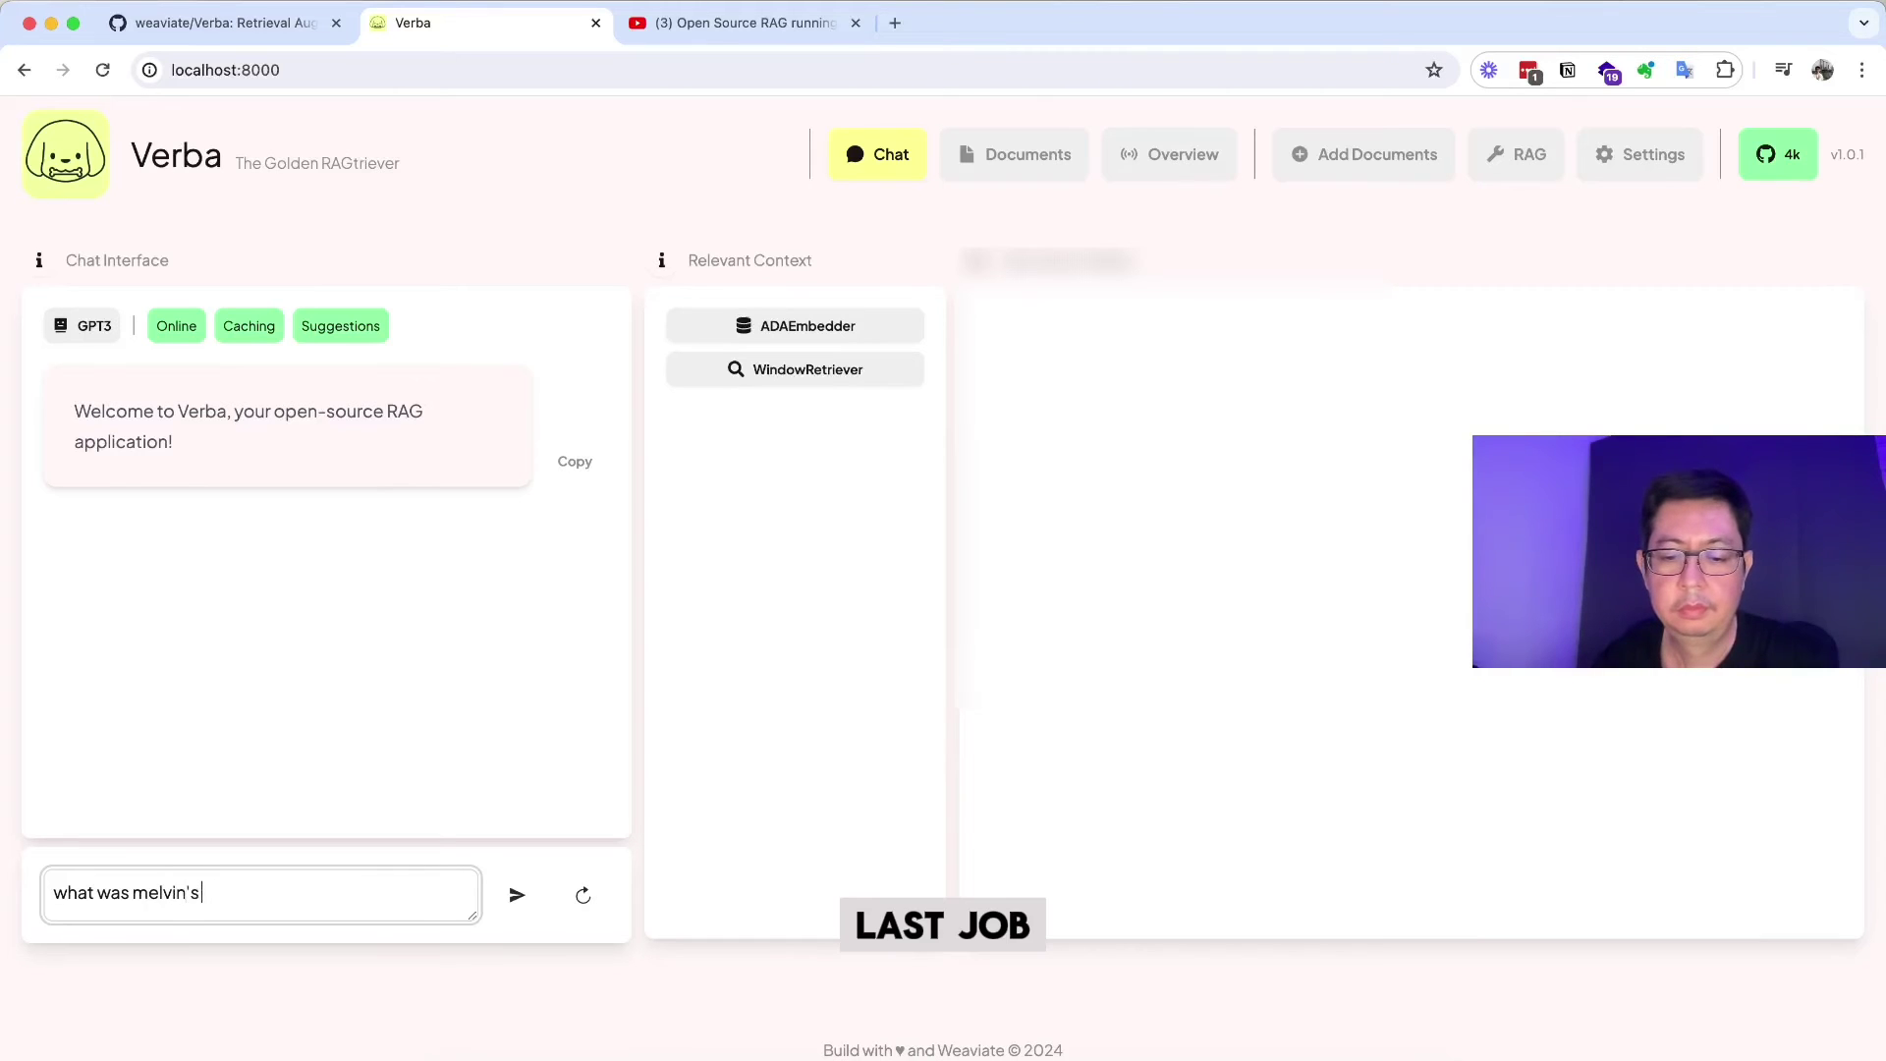
{"action": "type", "text": "last job?"}
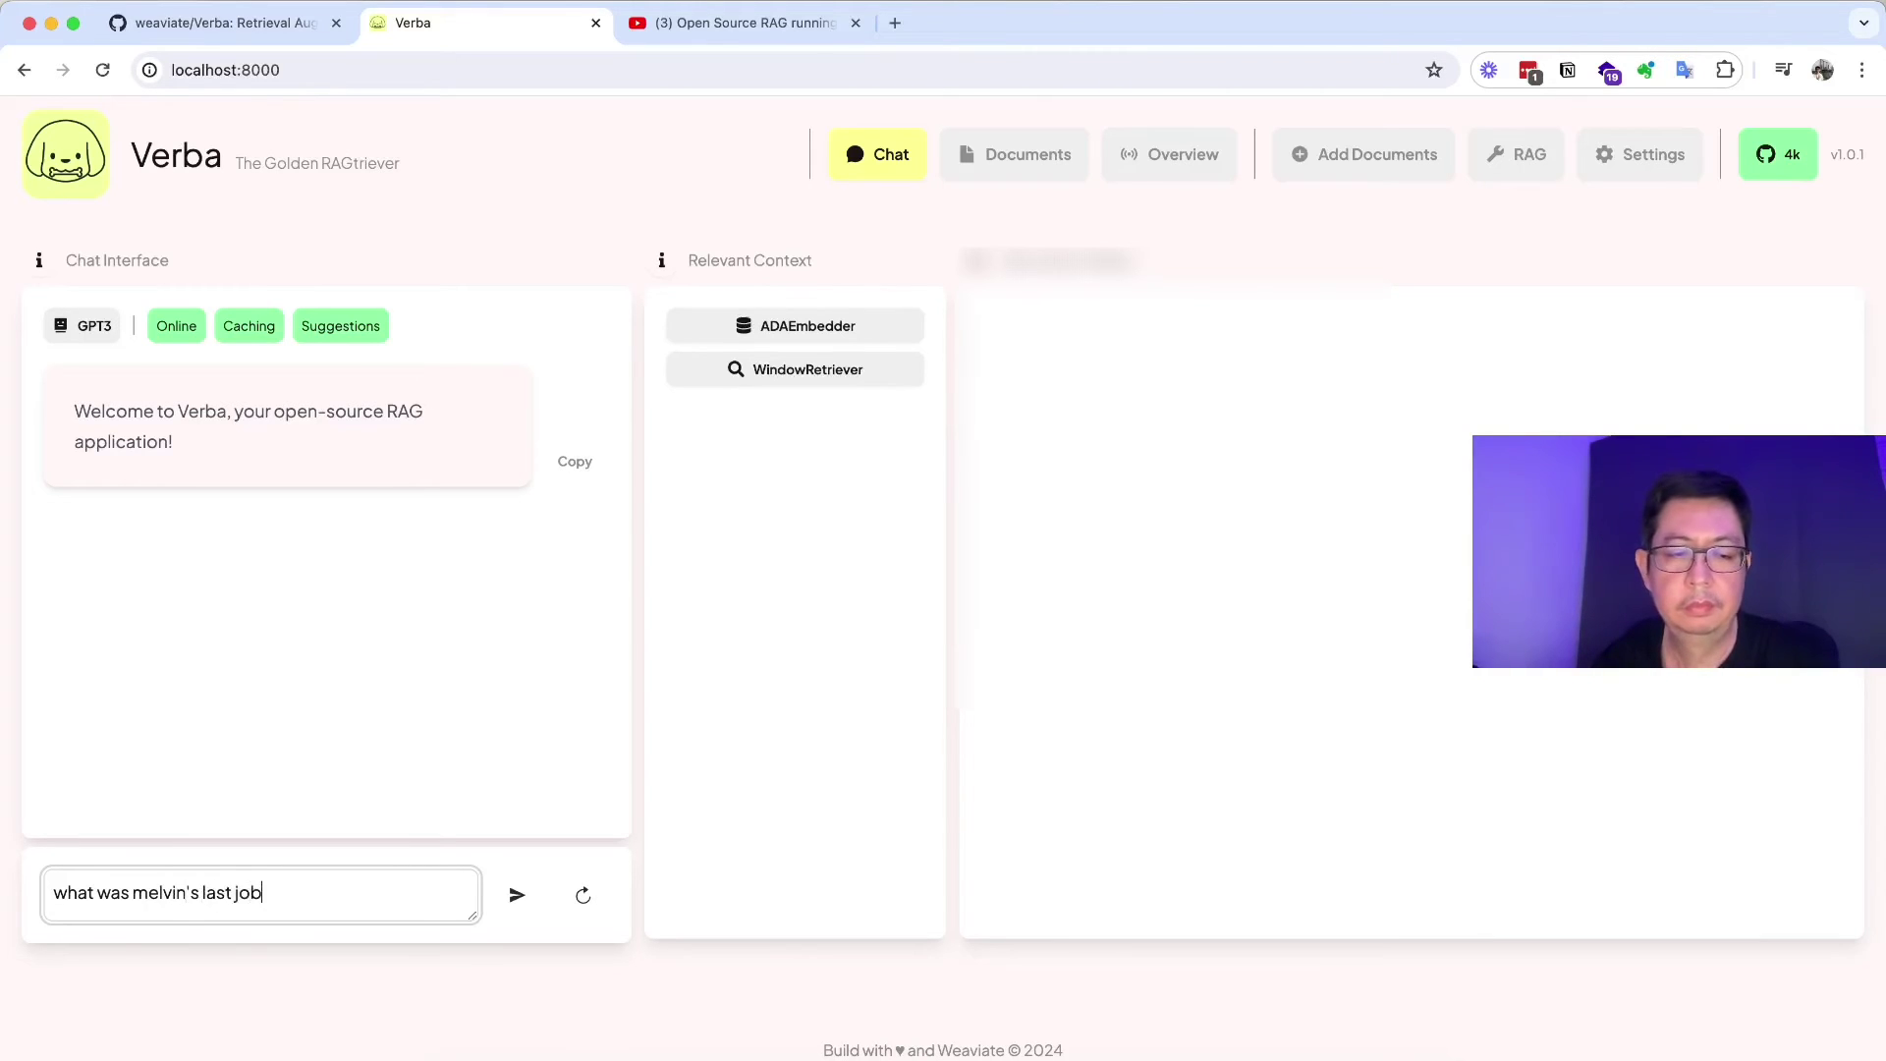
{"action": "key", "text": "Return"}
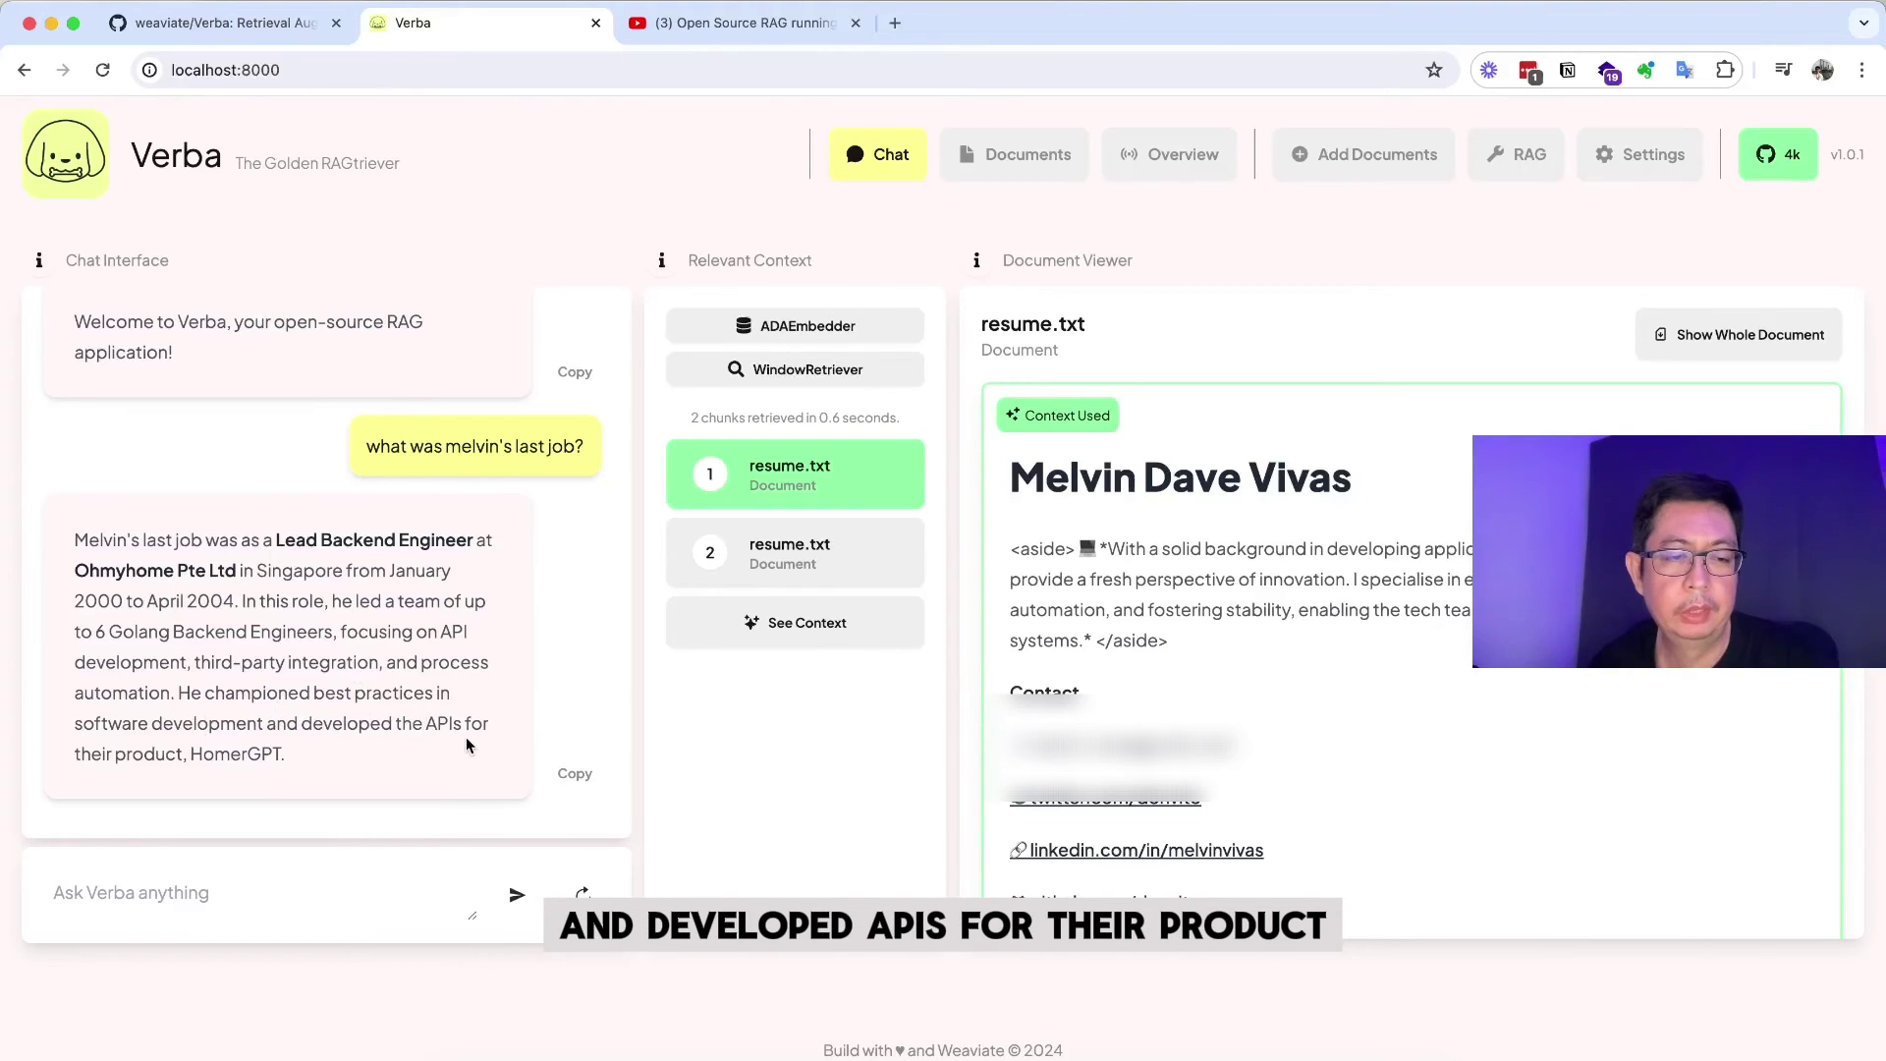
Ask the Verba chat "what is homergpt" and read the answer alongside the retrieved resume.txt context
{"action": "left_click", "coordinate": [362, 894]}
{"action": "type", "text": "what is"}
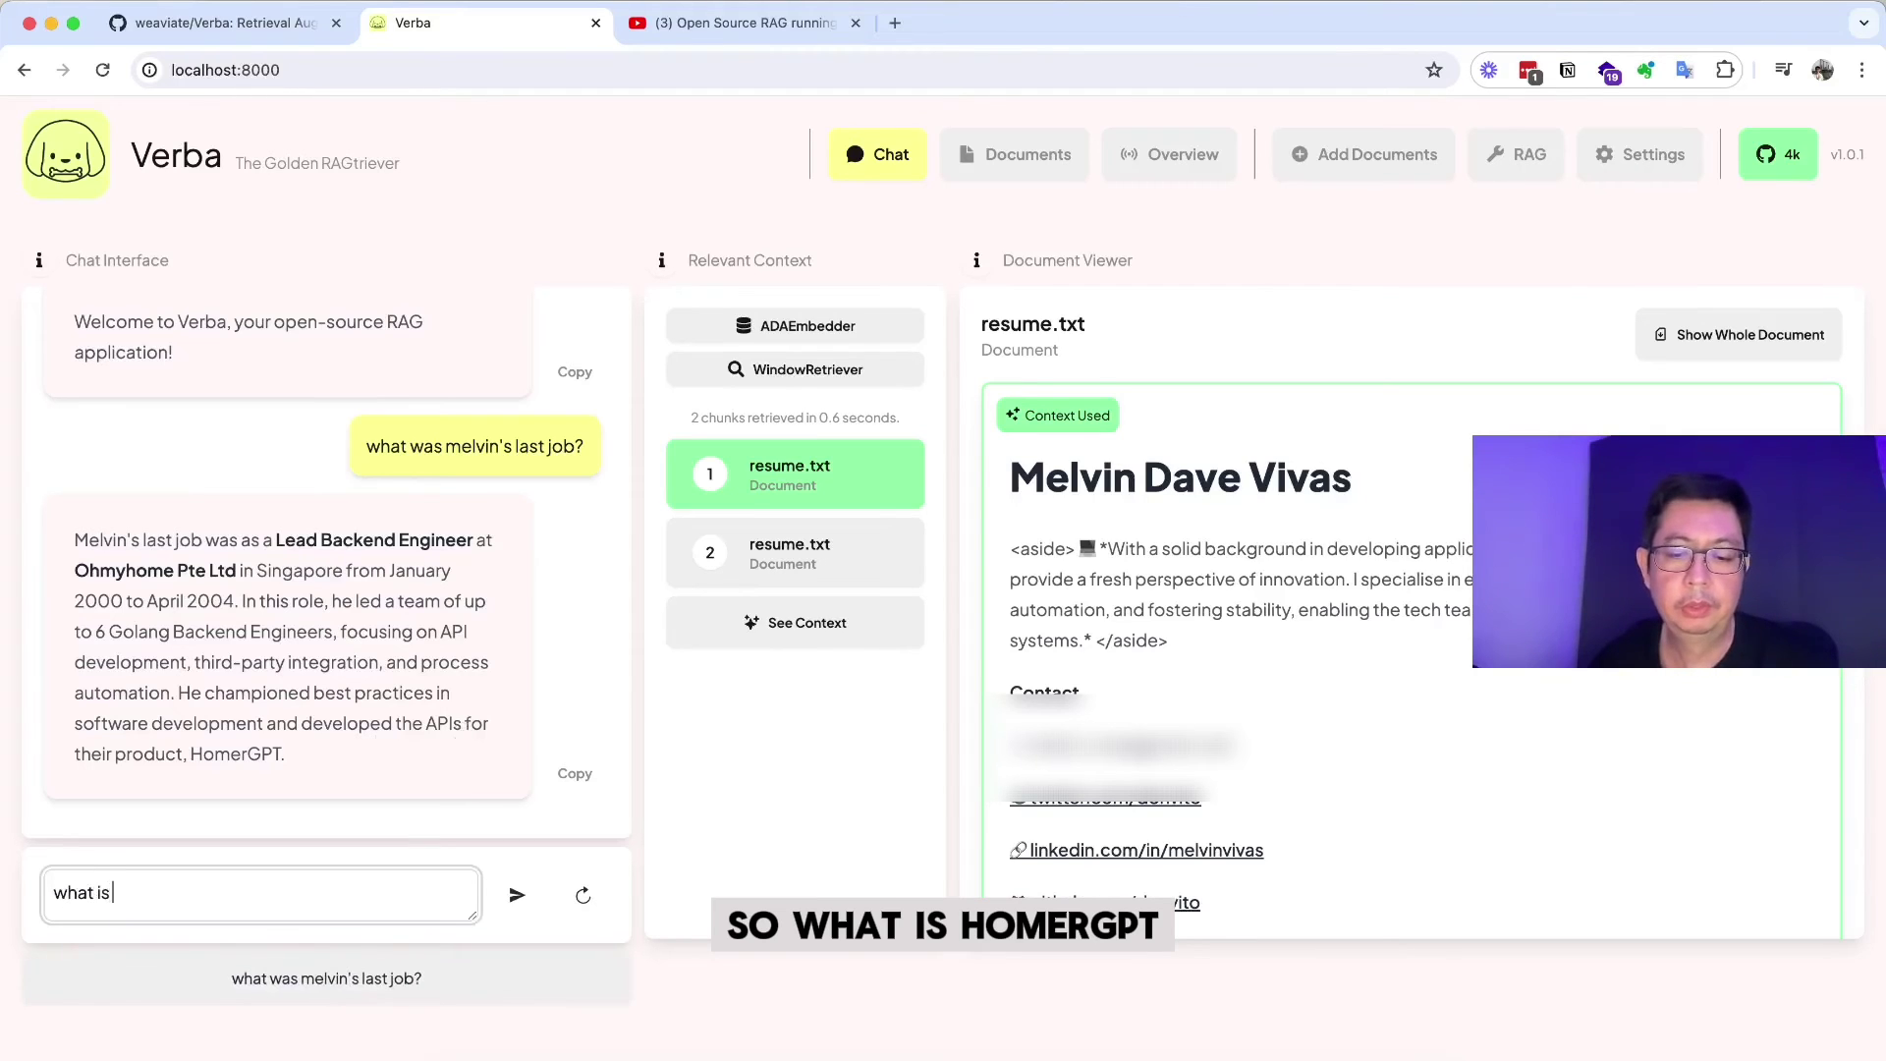
{"action": "type", "text": " homergpt"}
{"action": "key", "text": "Return"}
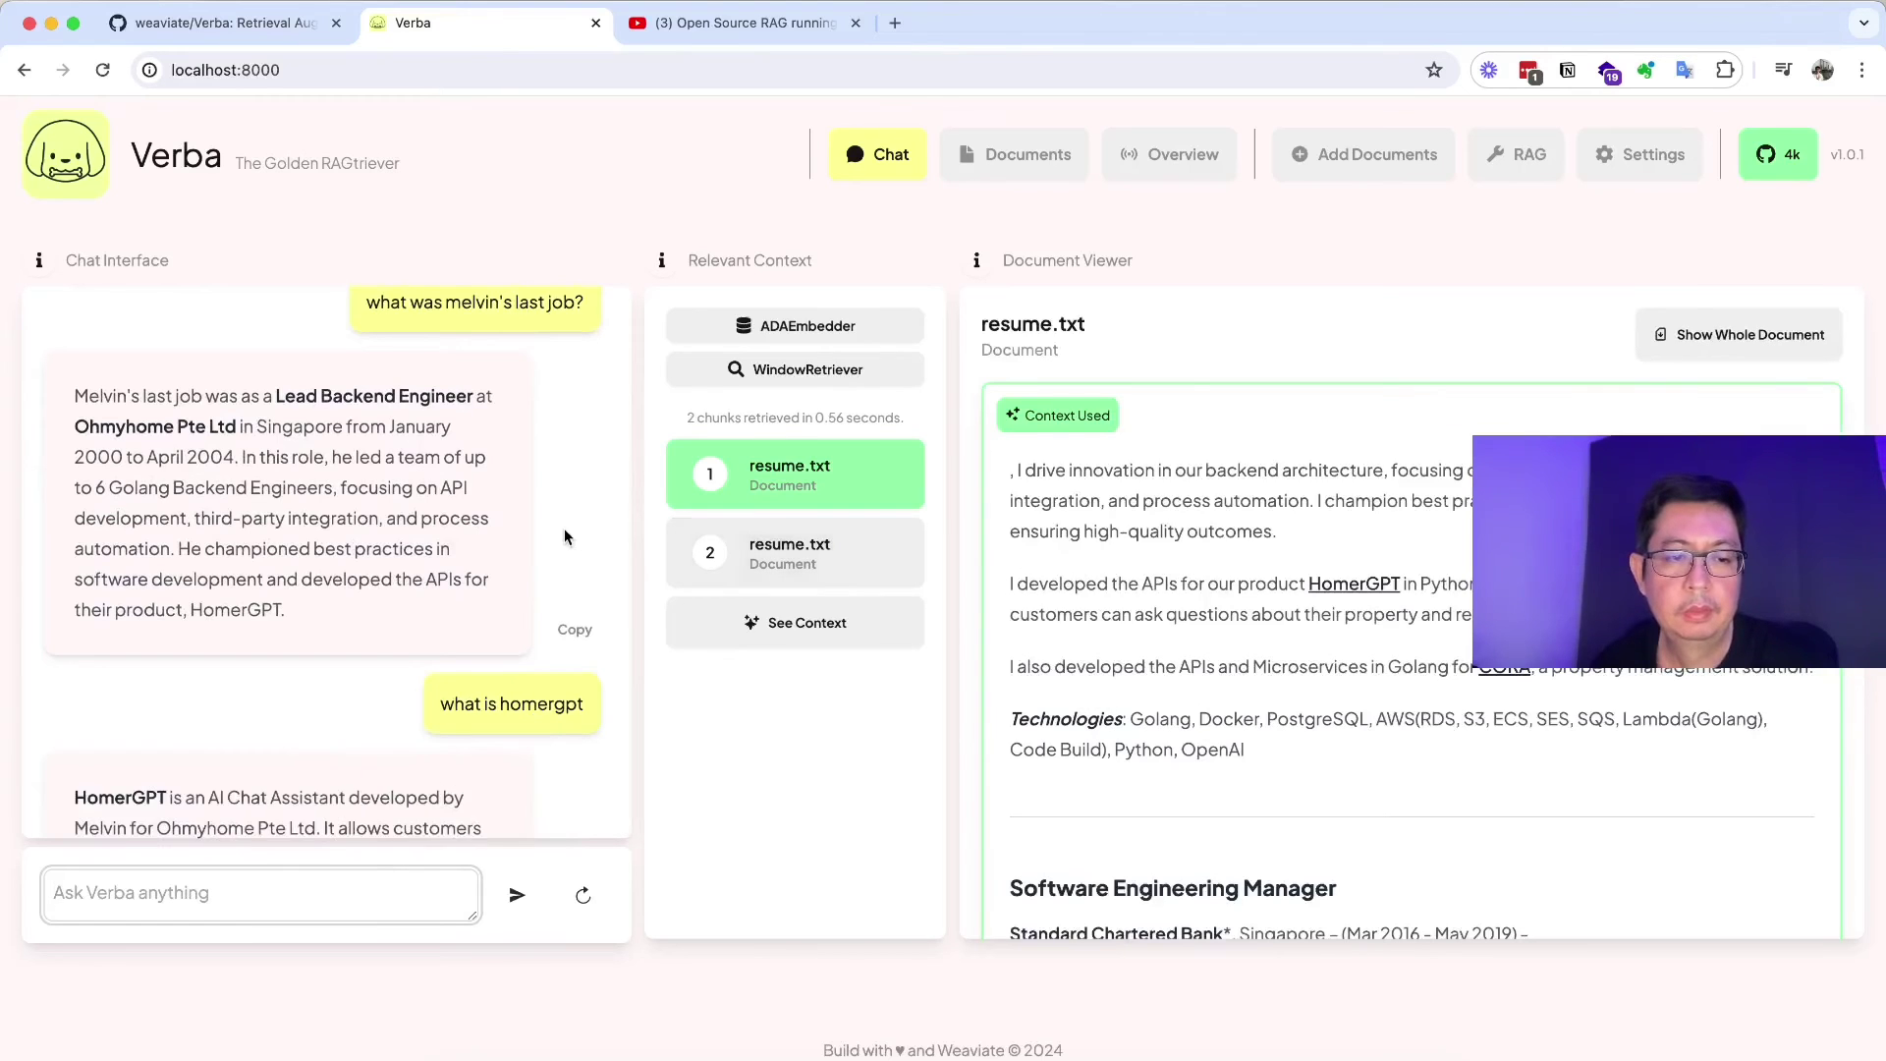
{"action": "scroll", "coordinate": [565, 537], "scroll_direction": "down", "scroll_amount": 2}
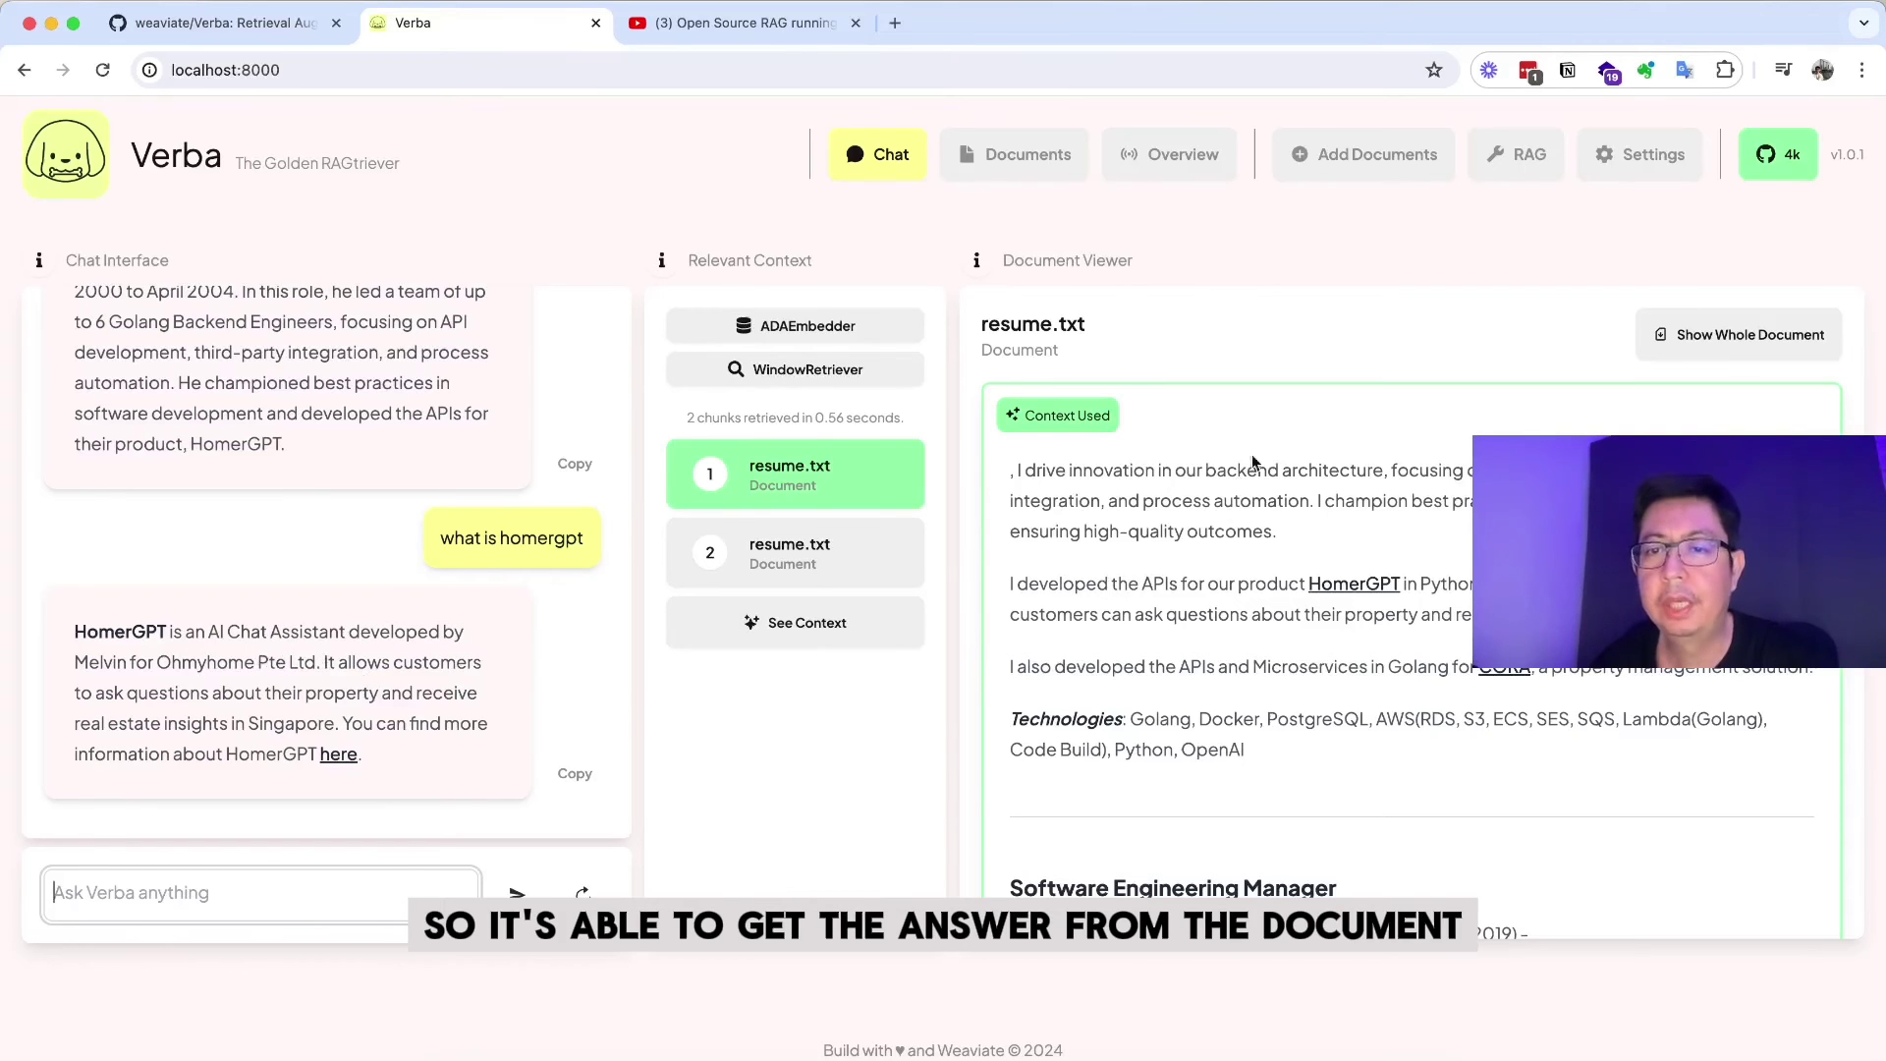
{"action": "scroll", "coordinate": [1423, 671], "scroll_direction": "down", "scroll_amount": 1}
{"action": "scroll", "coordinate": [1423, 671], "scroll_direction": "up", "scroll_amount": 2}
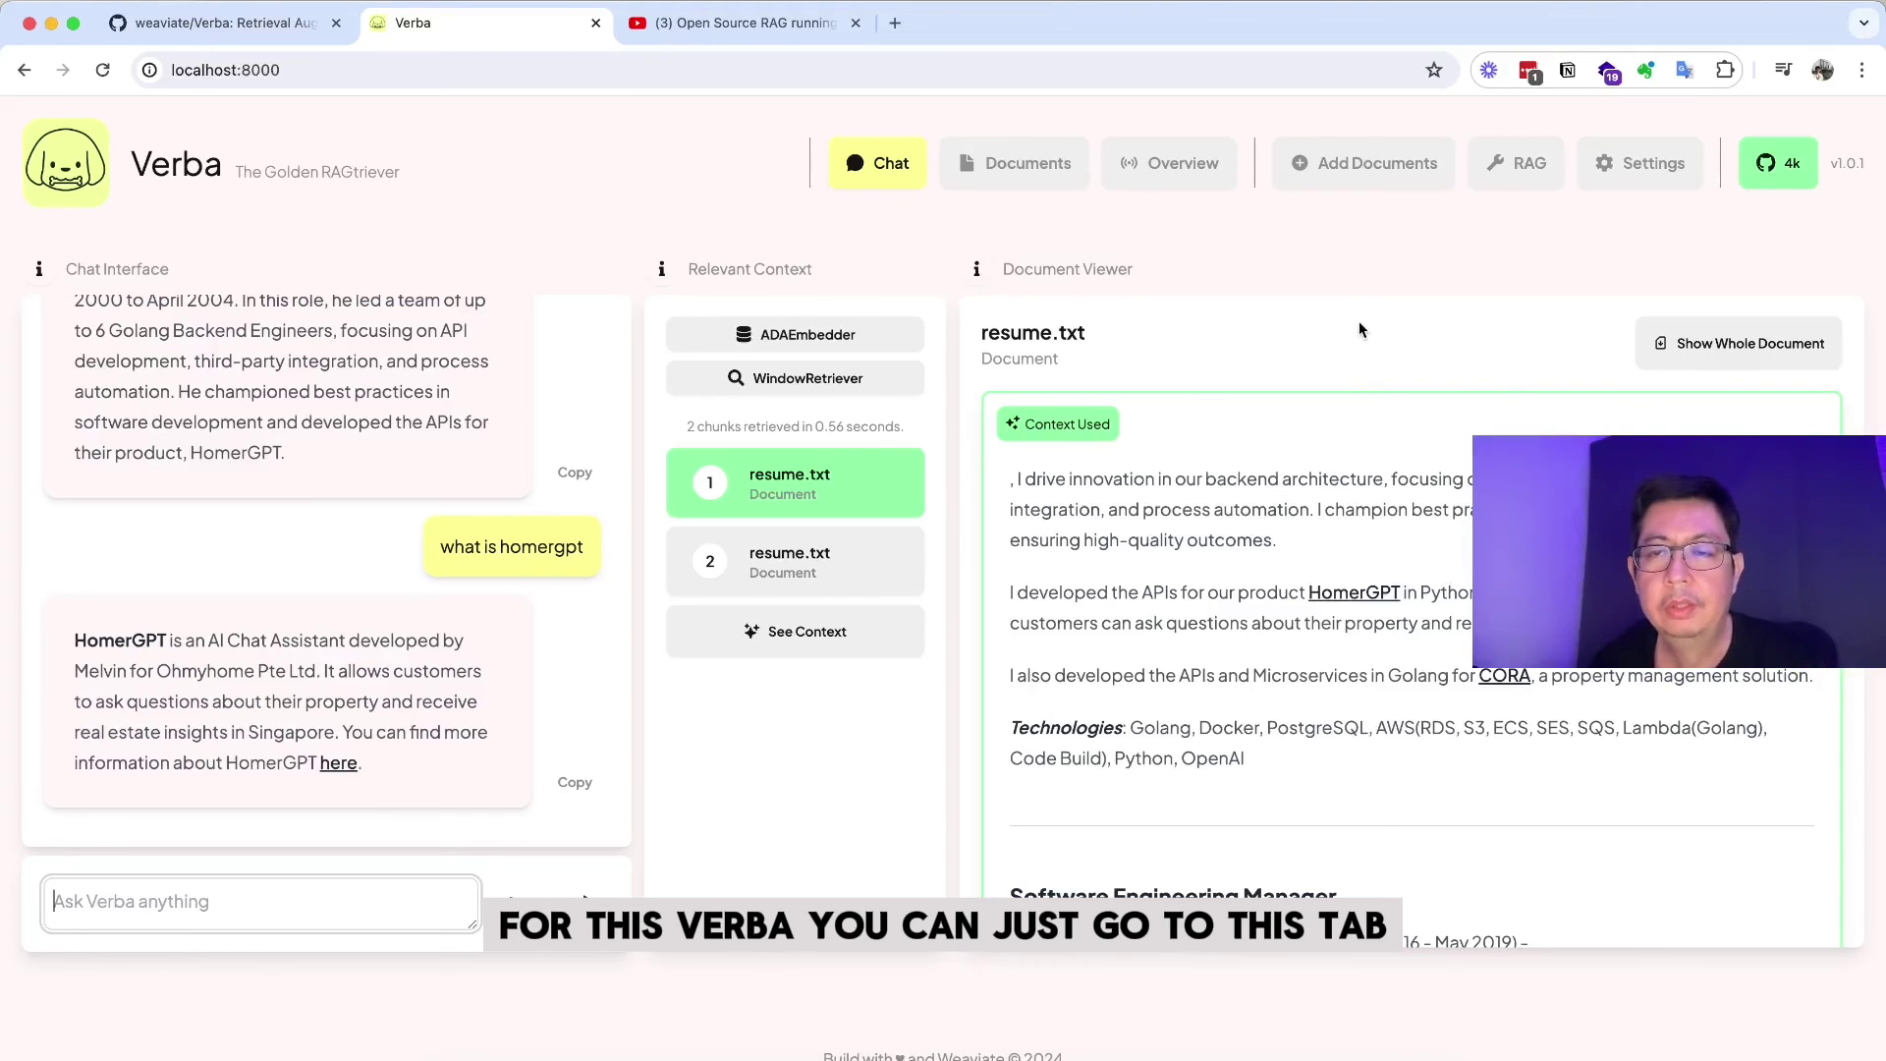
Review the document import form, and examine the interface customization settings for page title, logo and colors
{"action": "left_click", "coordinate": [1364, 189]}
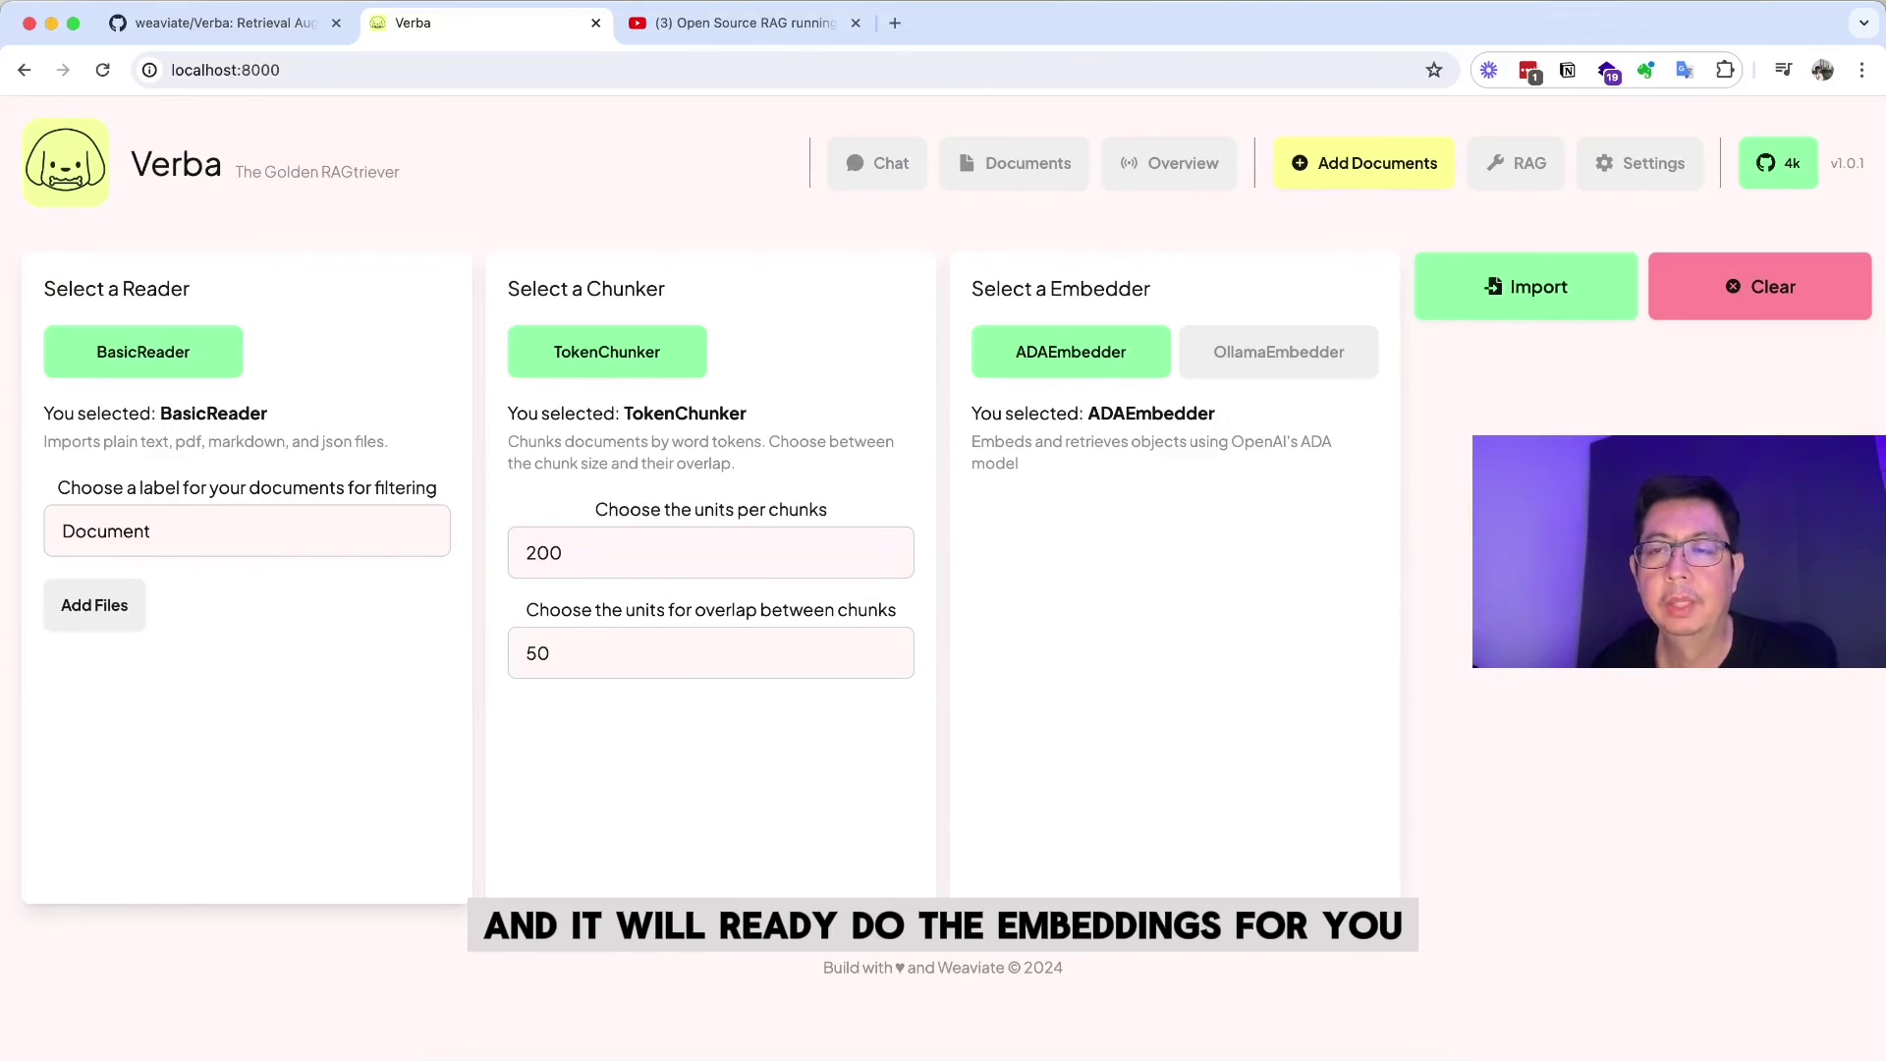
{"action": "left_click", "coordinate": [1616, 169]}
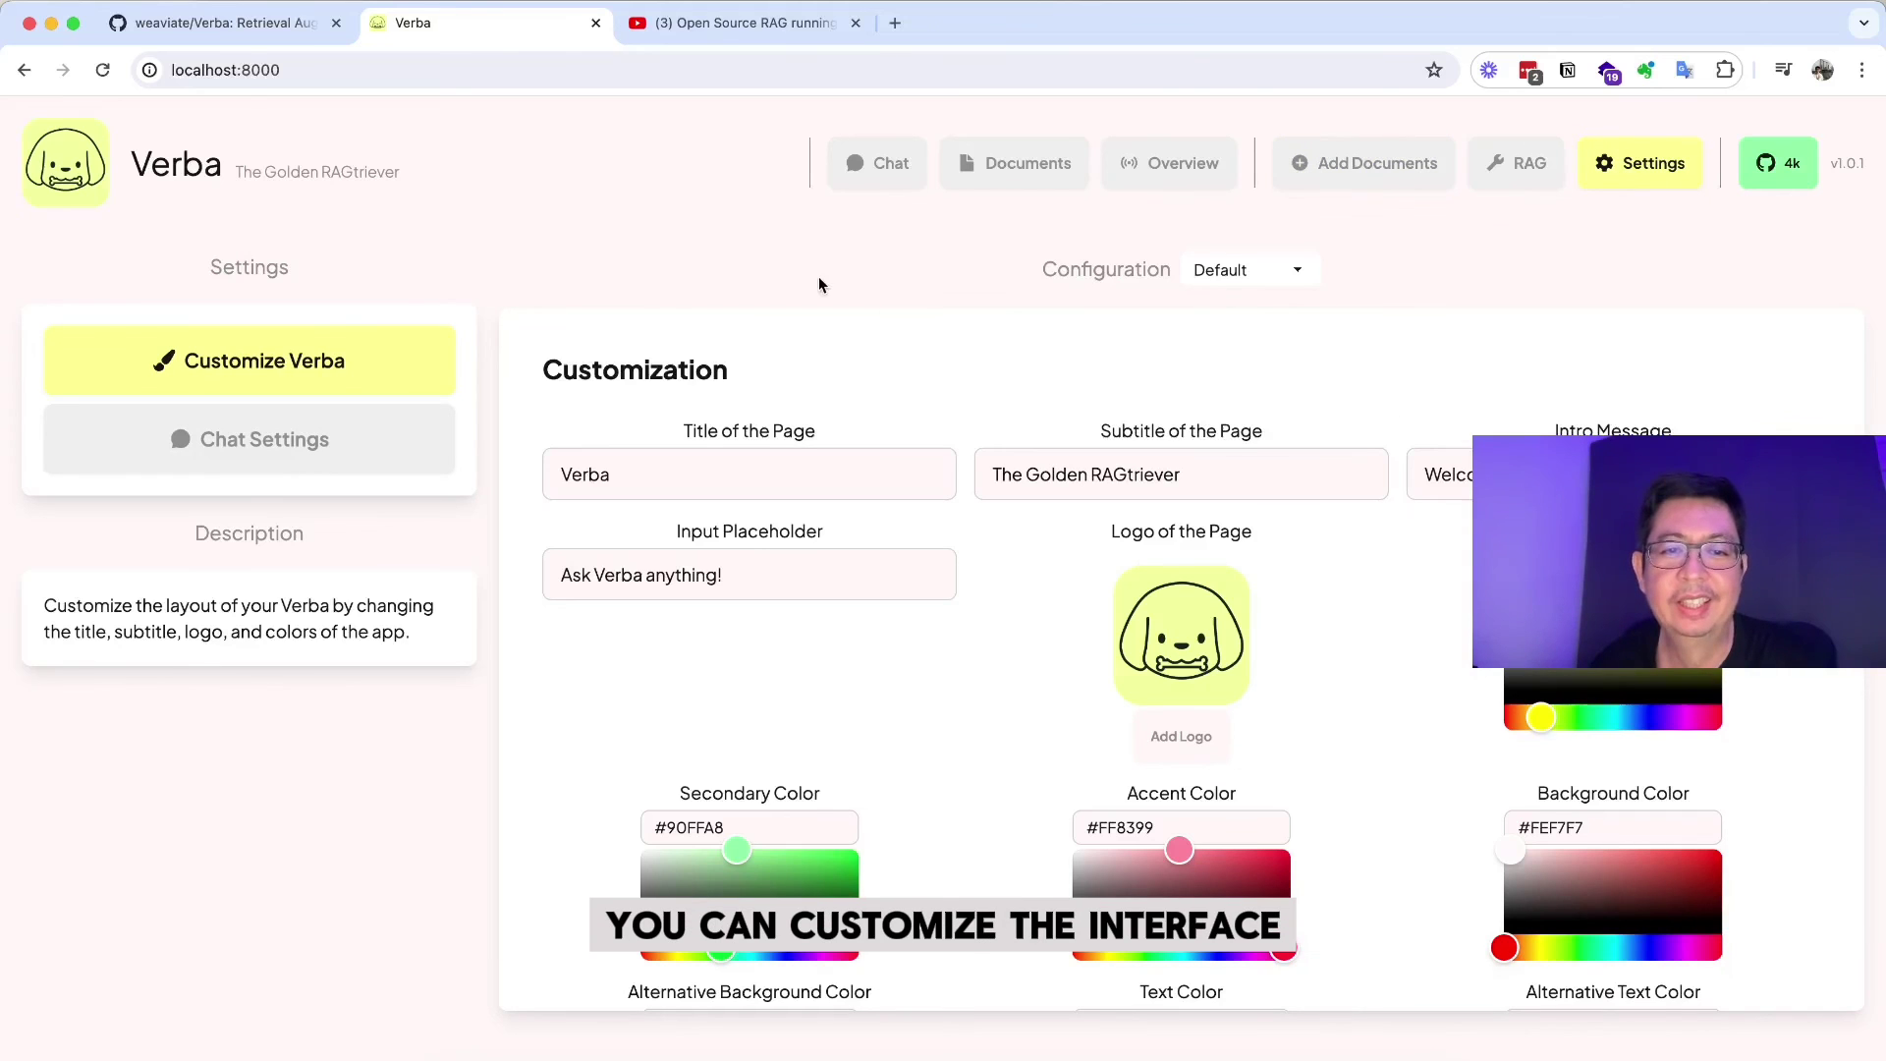
{"action": "scroll", "coordinate": [1159, 491], "scroll_direction": "down", "scroll_amount": 1}
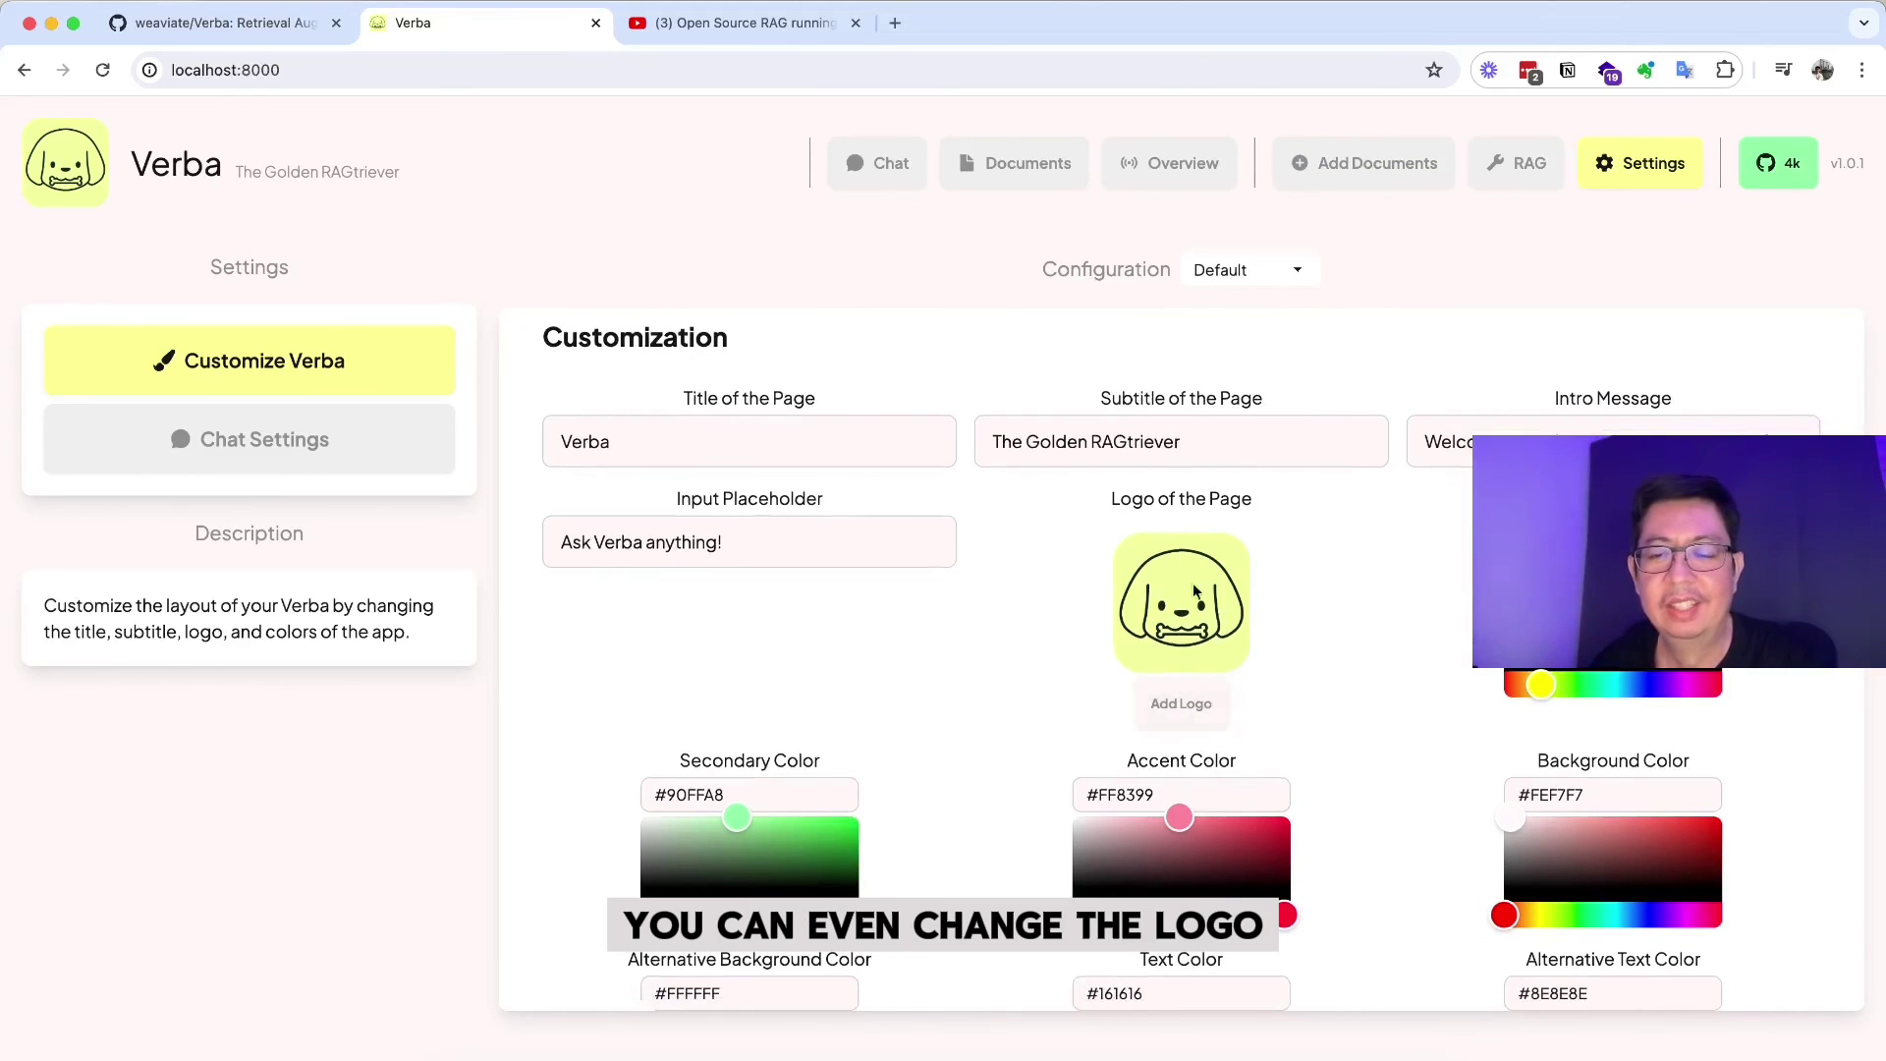
{"action": "scroll", "coordinate": [1215, 589], "scroll_direction": "up", "scroll_amount": 1}
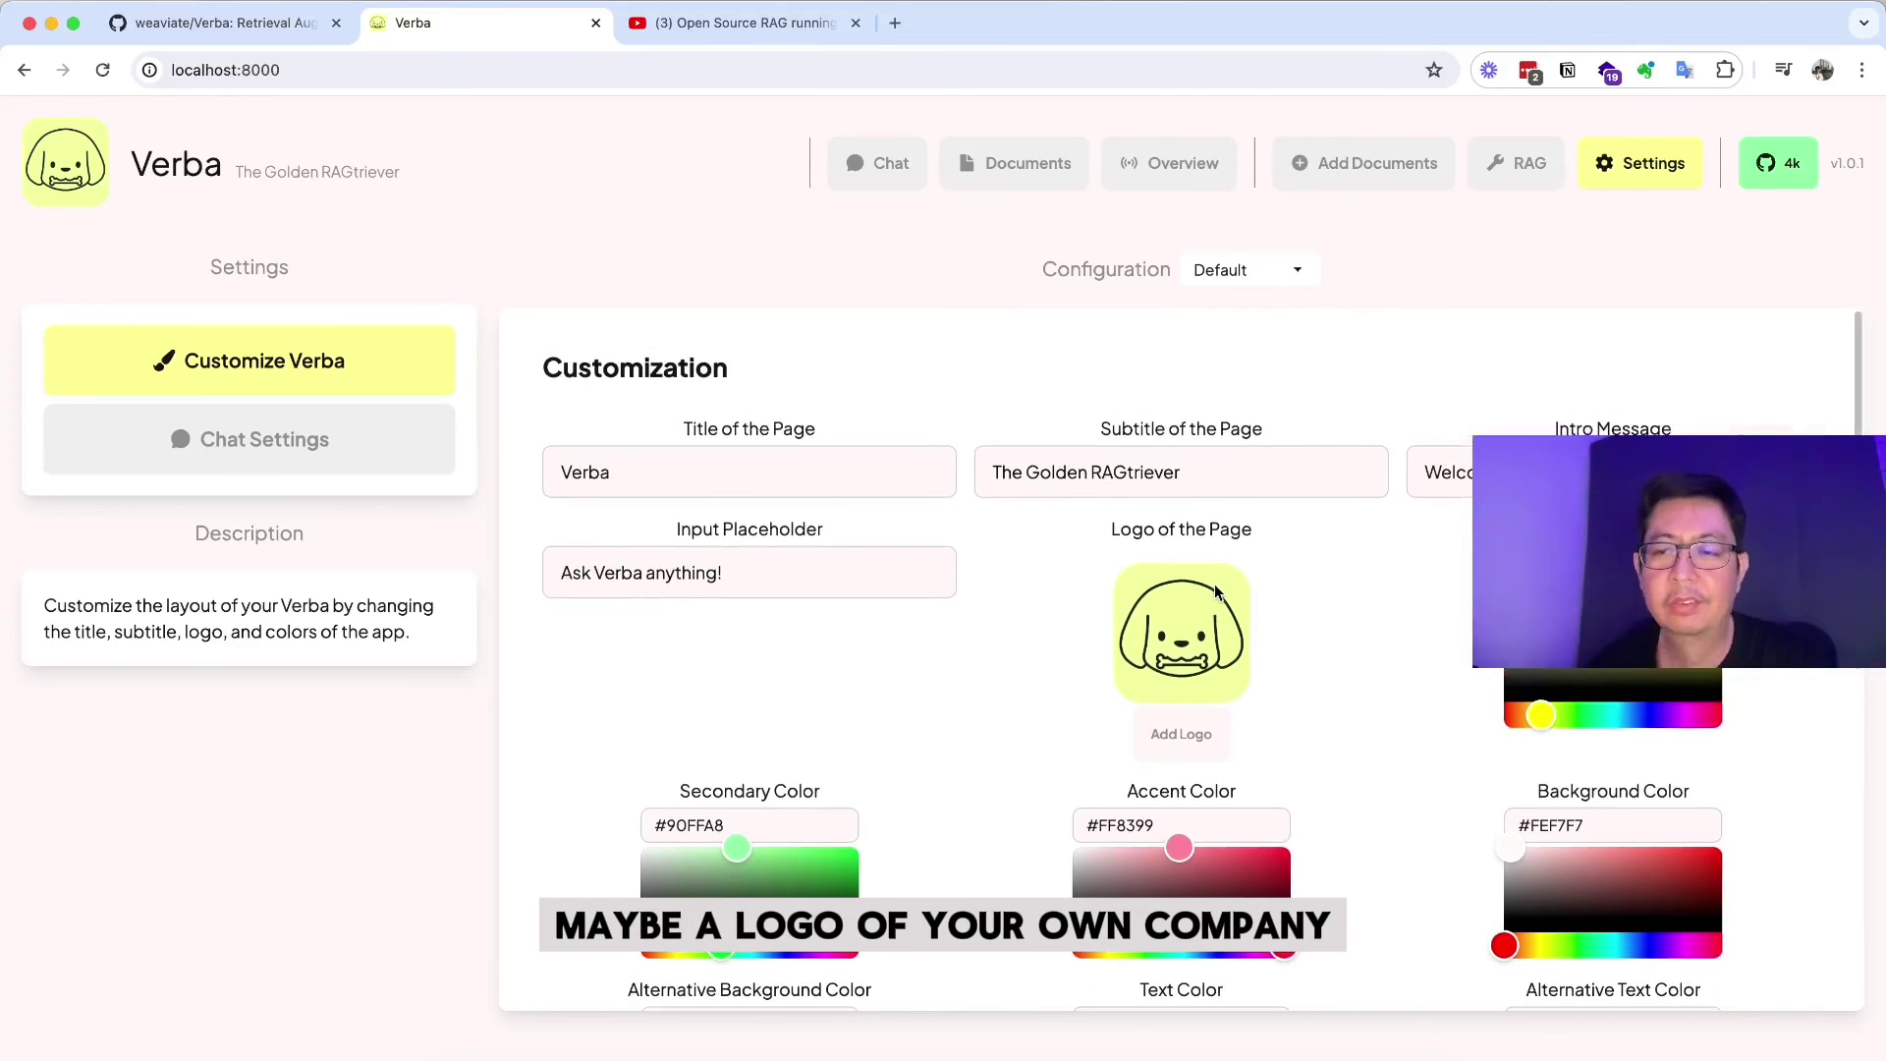
{"action": "scroll", "coordinate": [1277, 668], "scroll_direction": "down", "scroll_amount": 3}
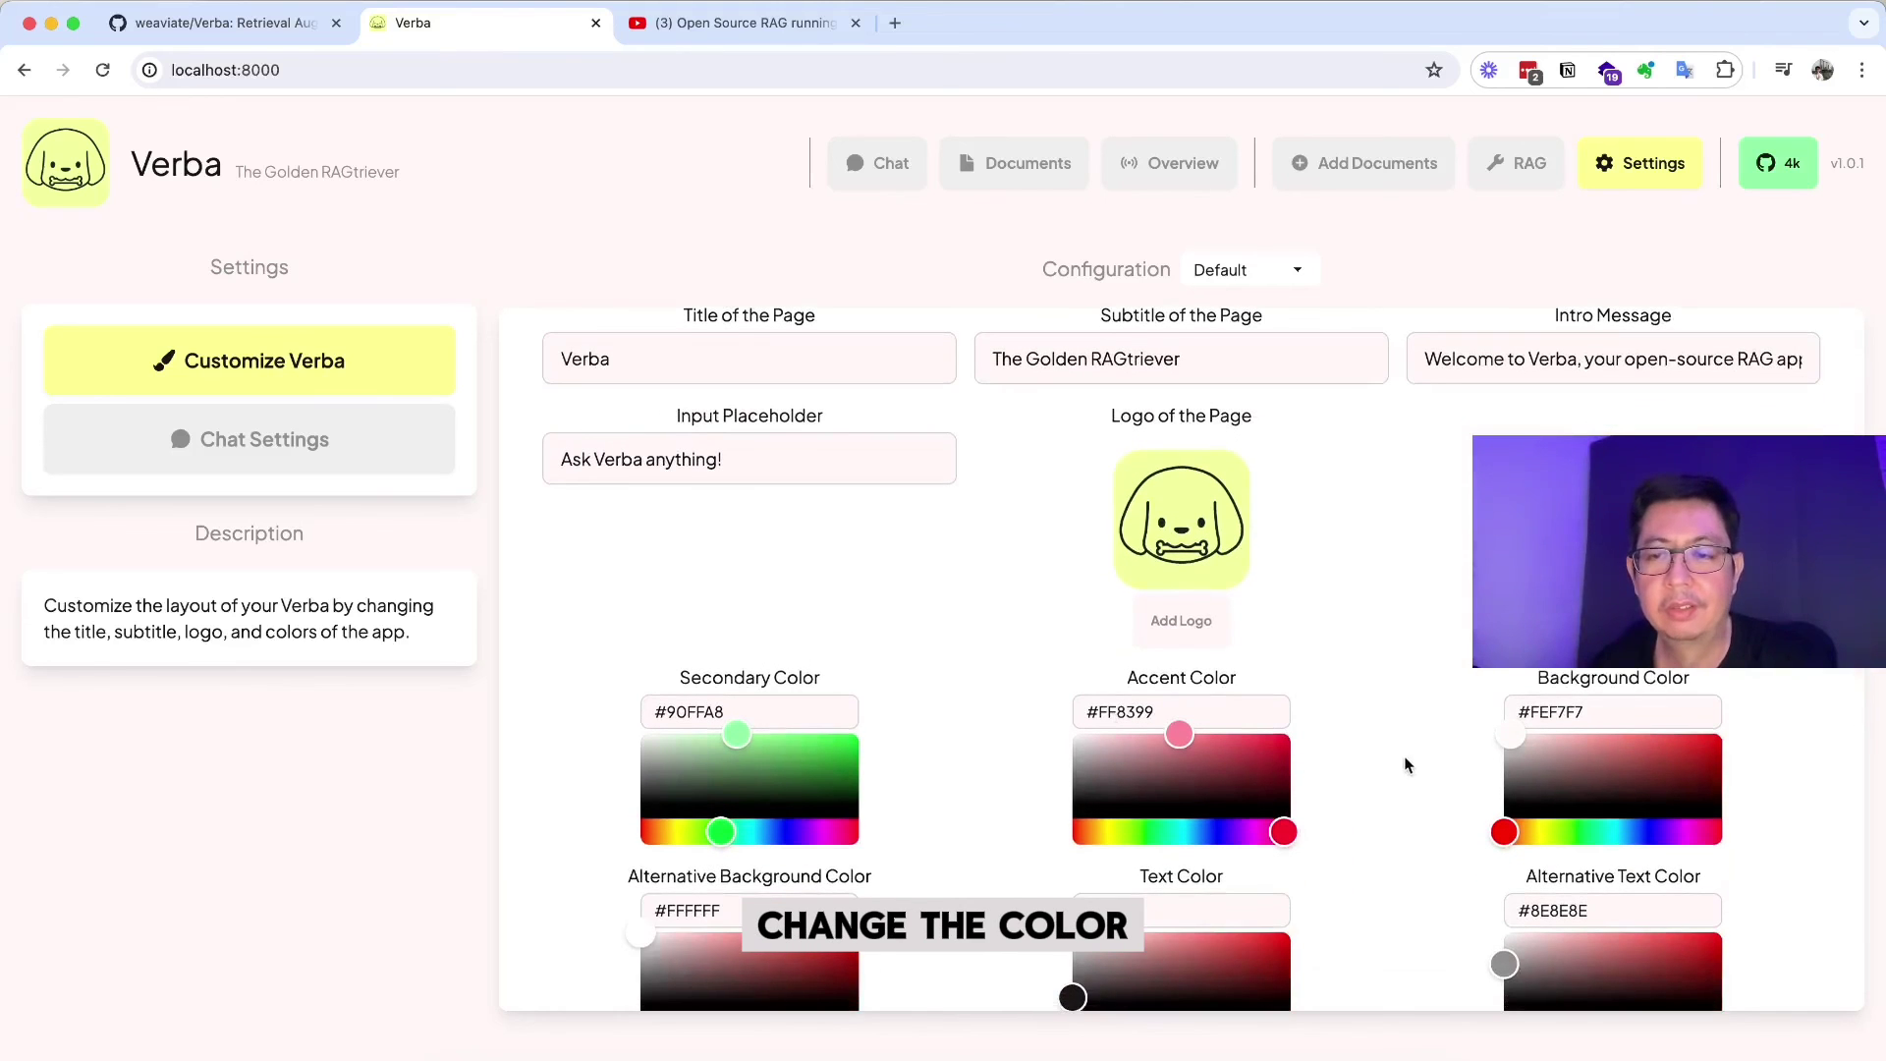
{"action": "scroll", "coordinate": [1356, 634], "scroll_direction": "up", "scroll_amount": 3}
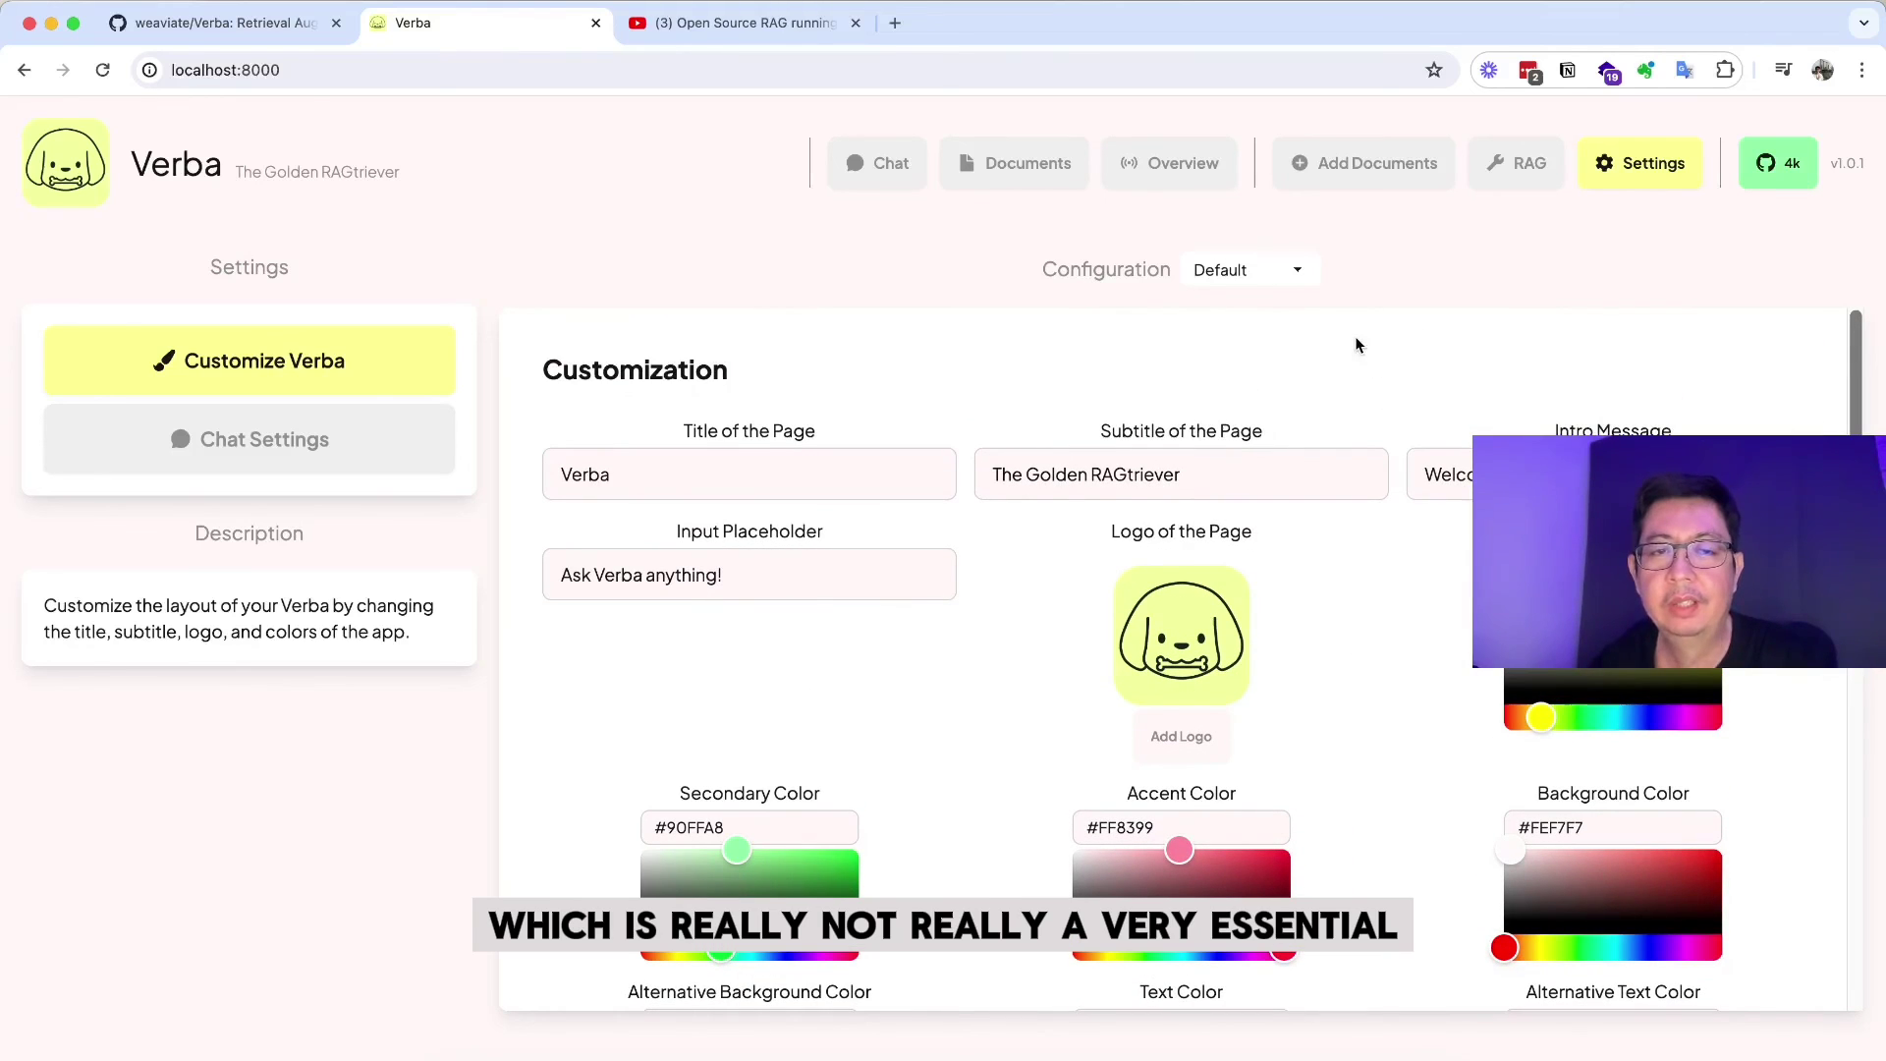